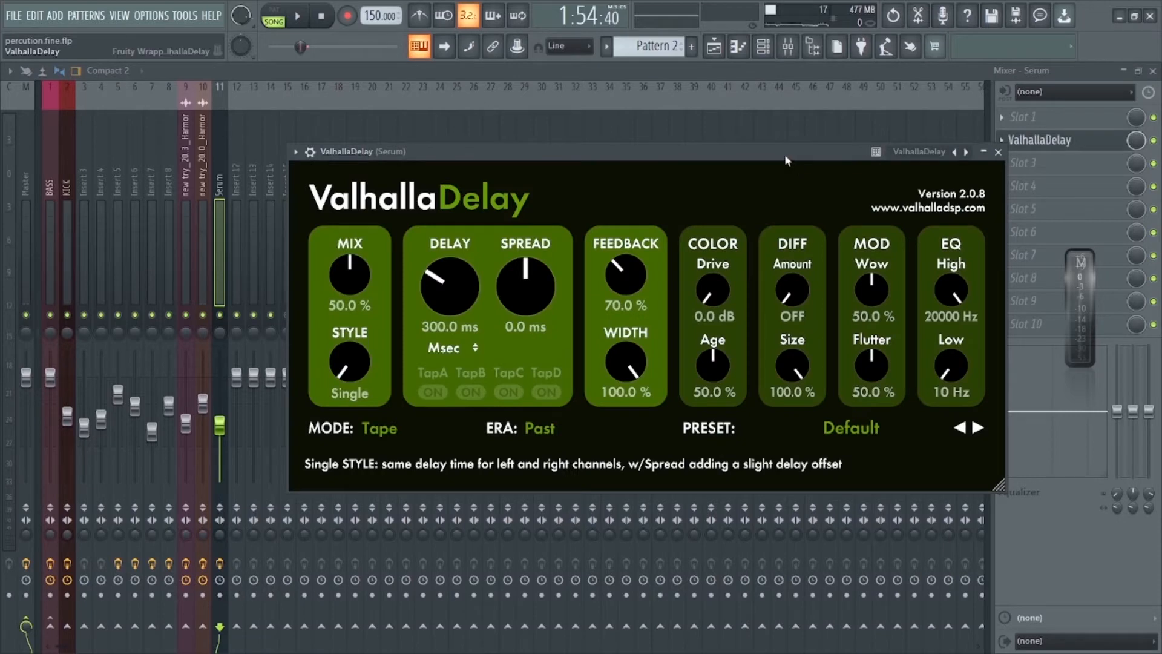
- Open ValhallaDelay on the Serum track, start playback and raise its Drive to 10.8 dB
click(1045, 140)
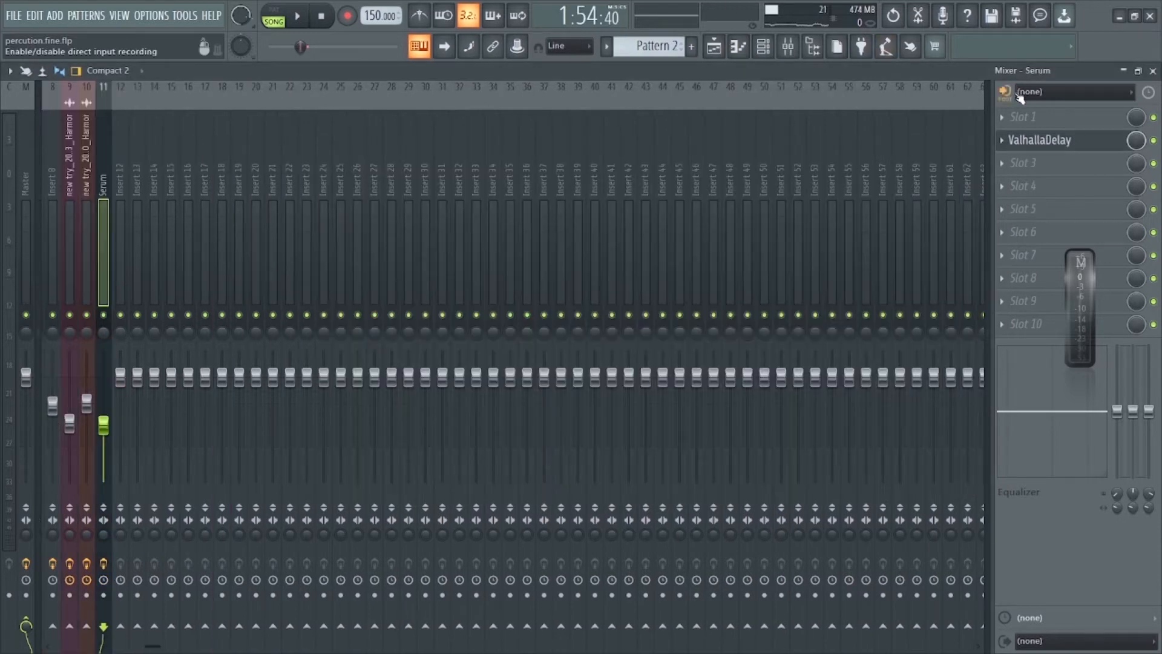
click(1046, 142)
key(space)
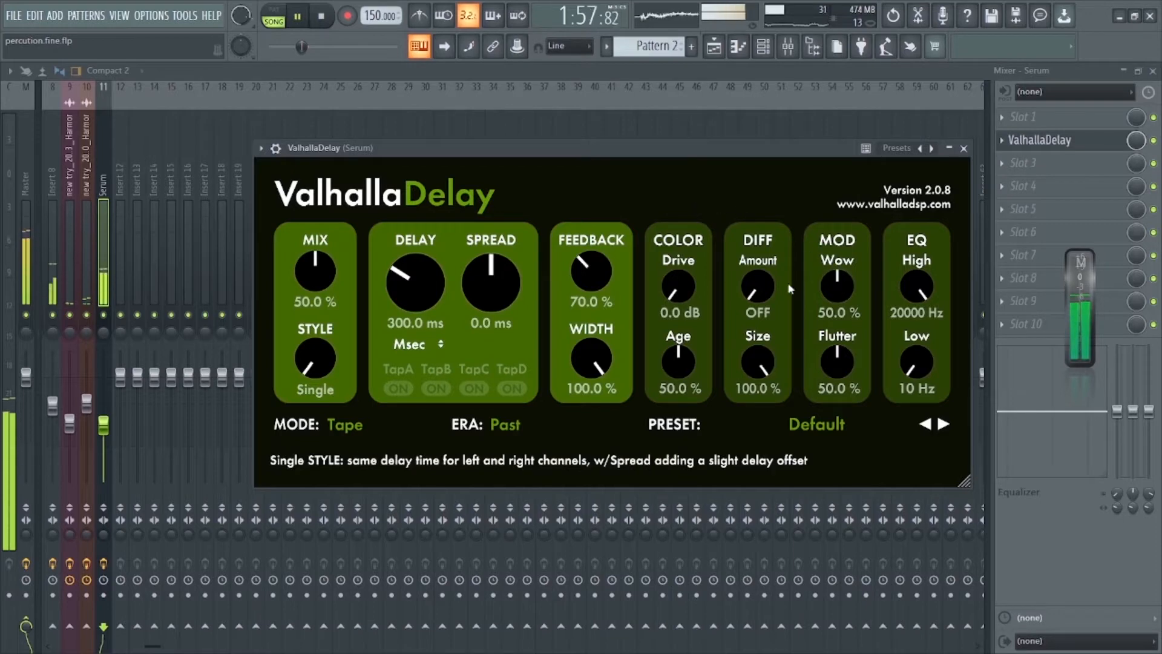
drag(683, 295, 683, 260)
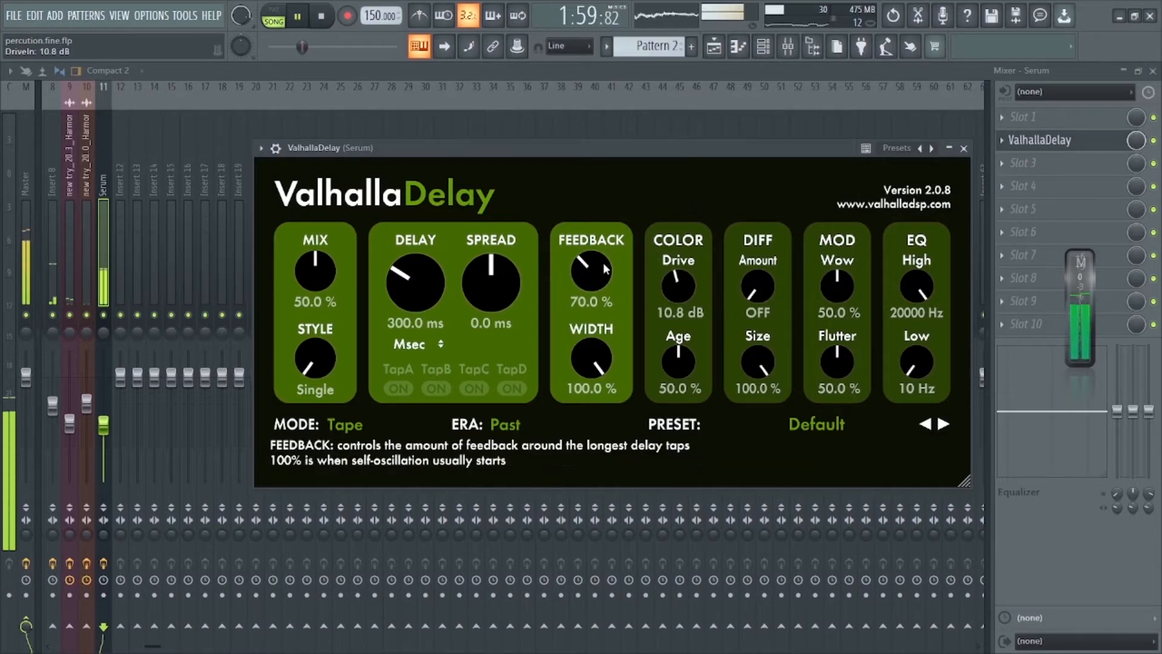
- Set the feedback to 54.6 %, the width to 39.8 % and the delay time to 828.8 ms
drag(592, 272, 632, 511)
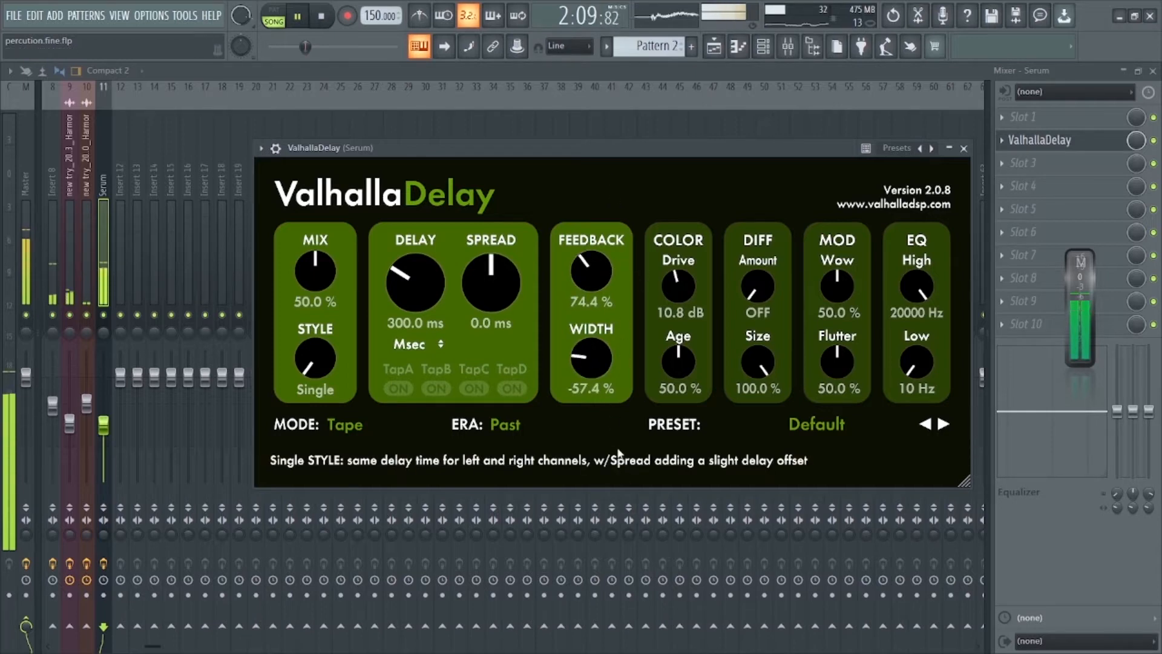
drag(587, 268, 608, 217)
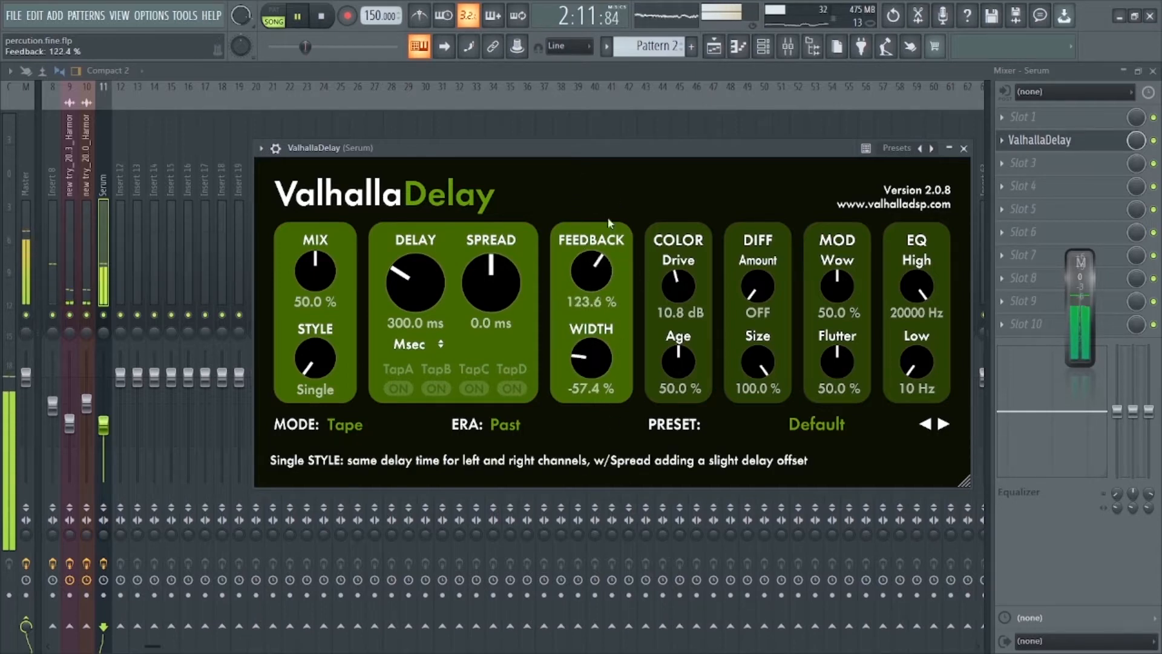
drag(606, 360, 589, 271)
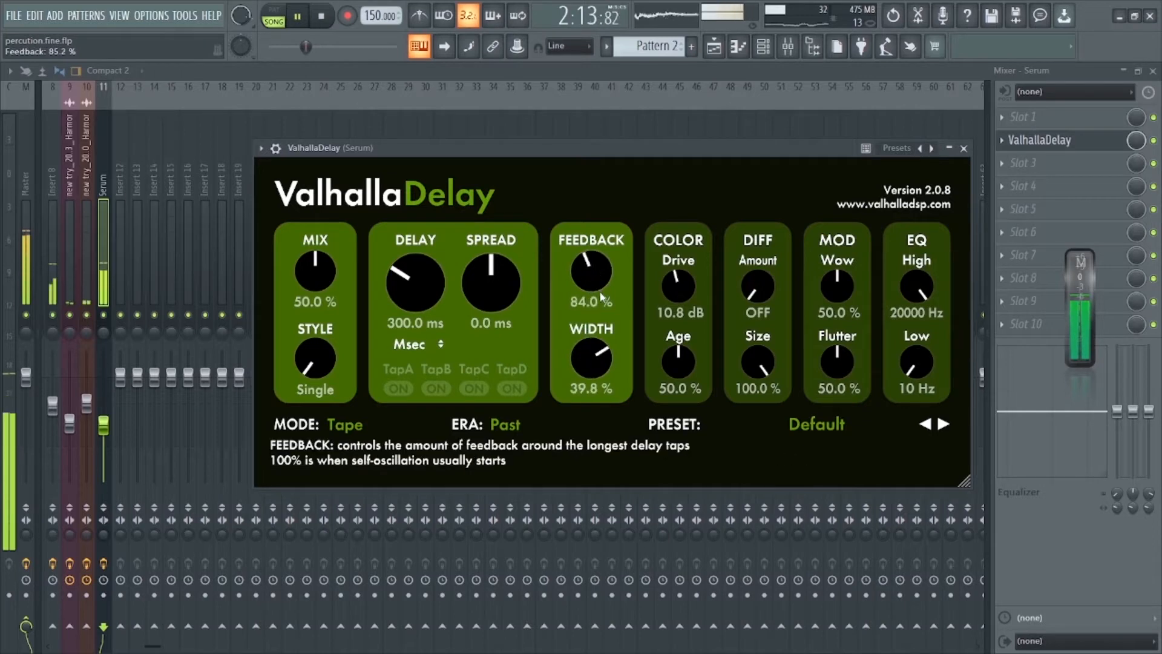
scroll(600, 294, up, 5)
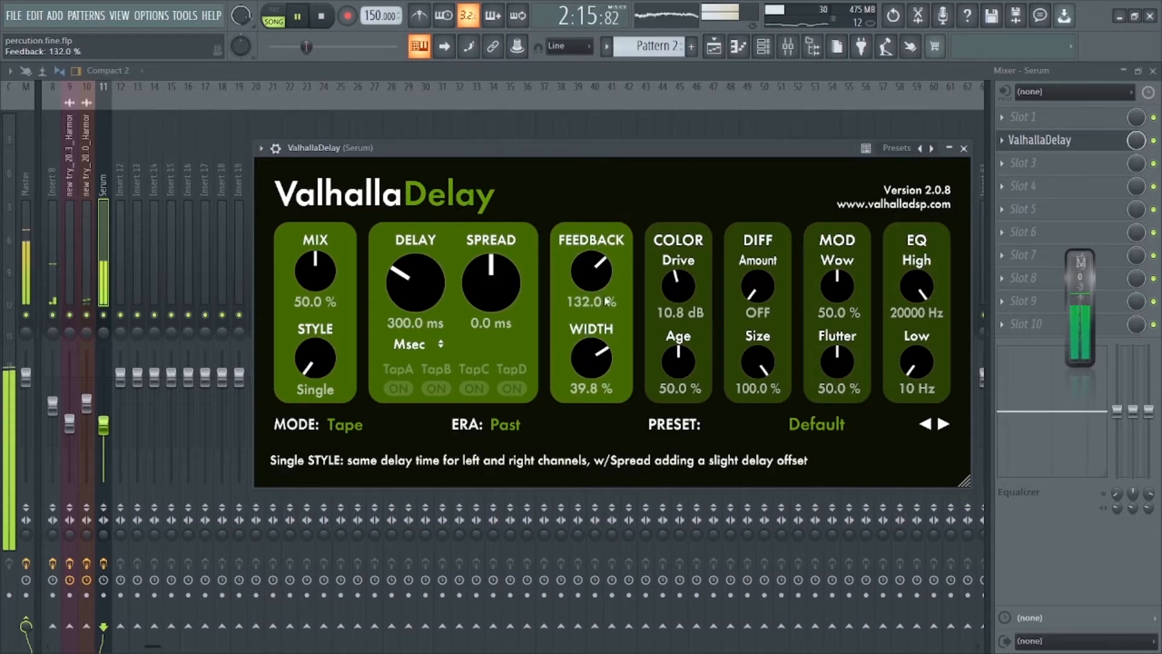
scroll(421, 238, up, 6)
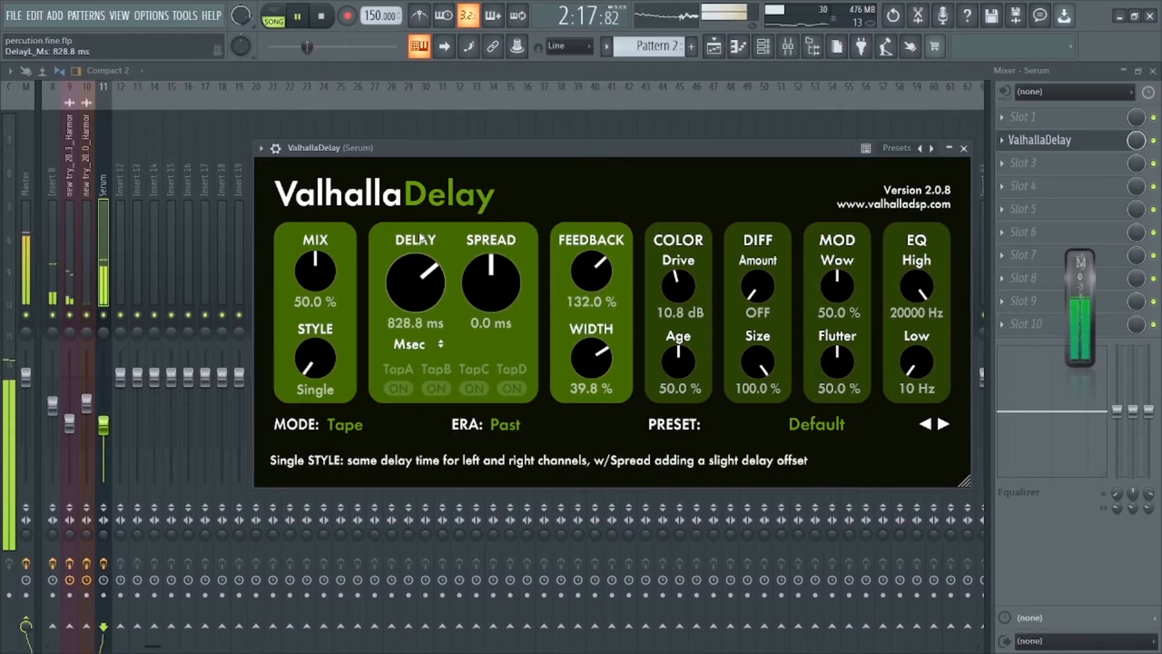
drag(591, 270, 607, 311)
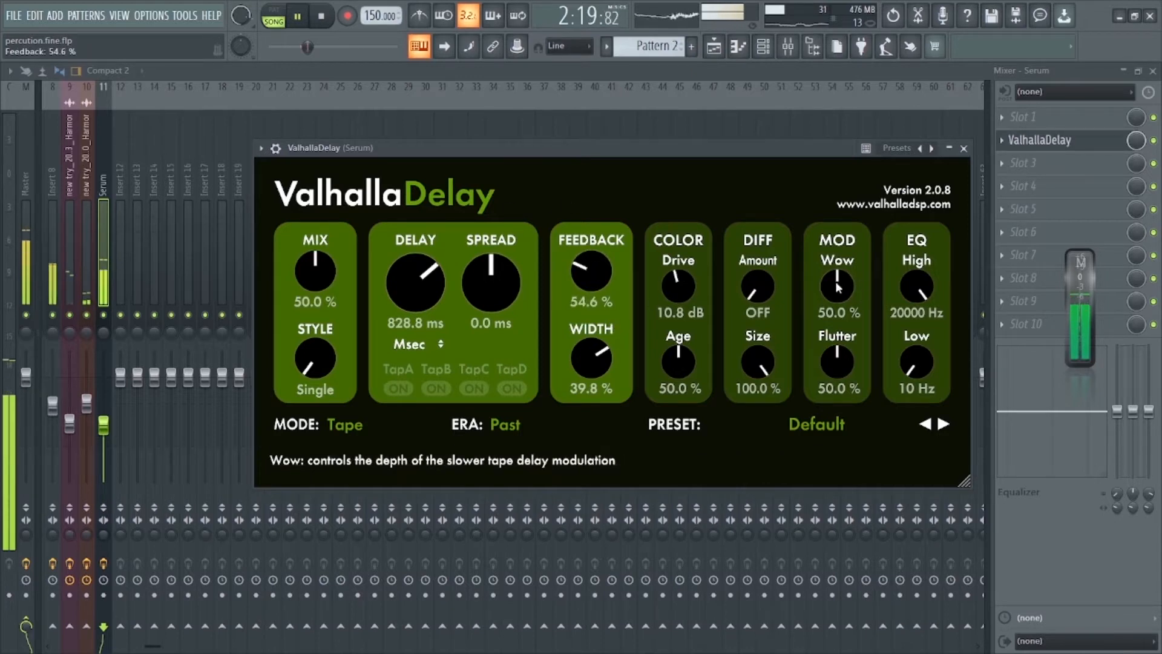
- Set Wow to 91.3 %, the high EQ cutoff to 14930 Hz, Age to 0 % and diffusion Size to 52 %
drag(837, 285, 839, 211)
drag(916, 286, 929, 342)
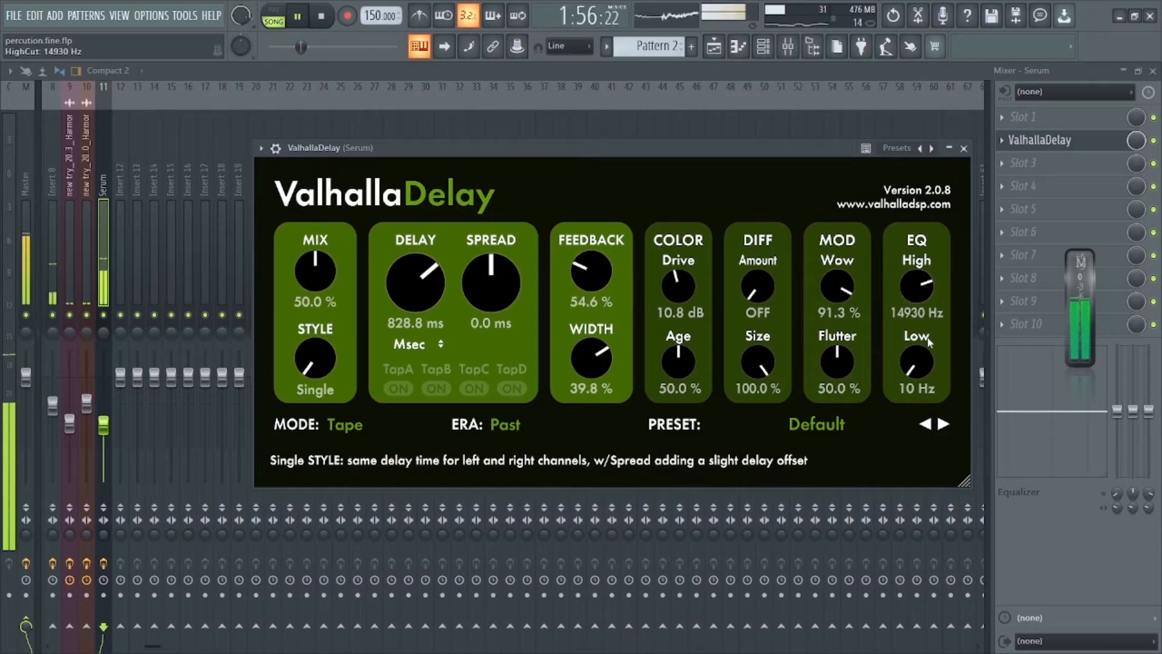
drag(682, 362, 716, 465)
drag(758, 363, 761, 451)
- Set the delay style to Dual with 136 % feedback and a left delay of 453 ms
drag(590, 278, 580, 202)
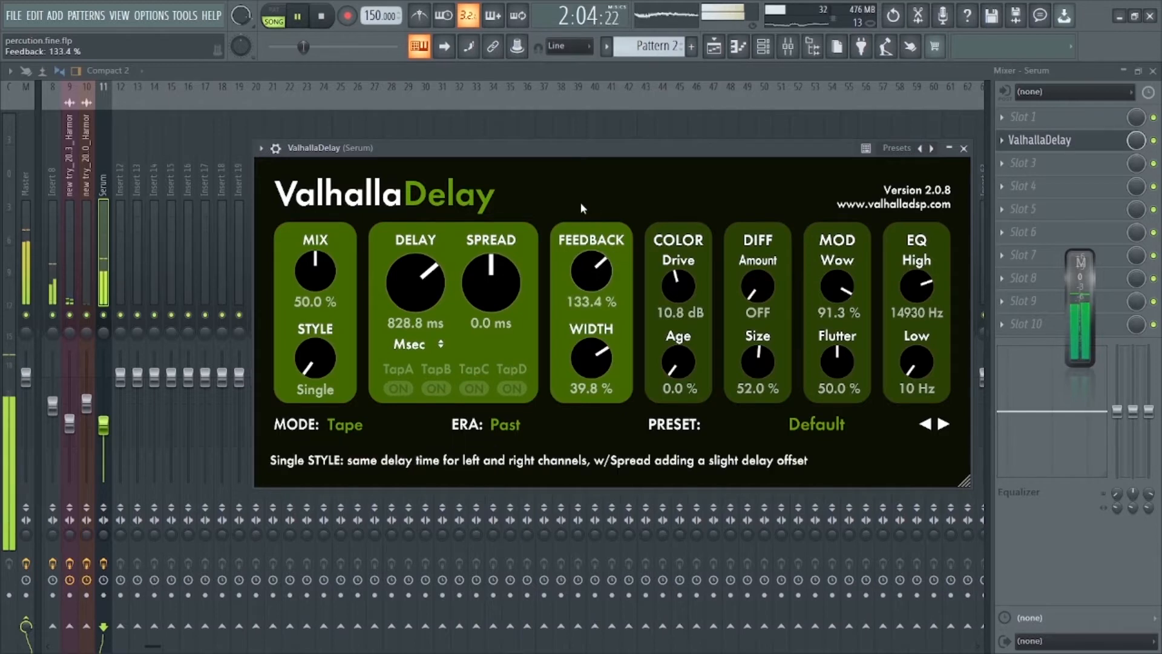
drag(416, 282, 445, 359)
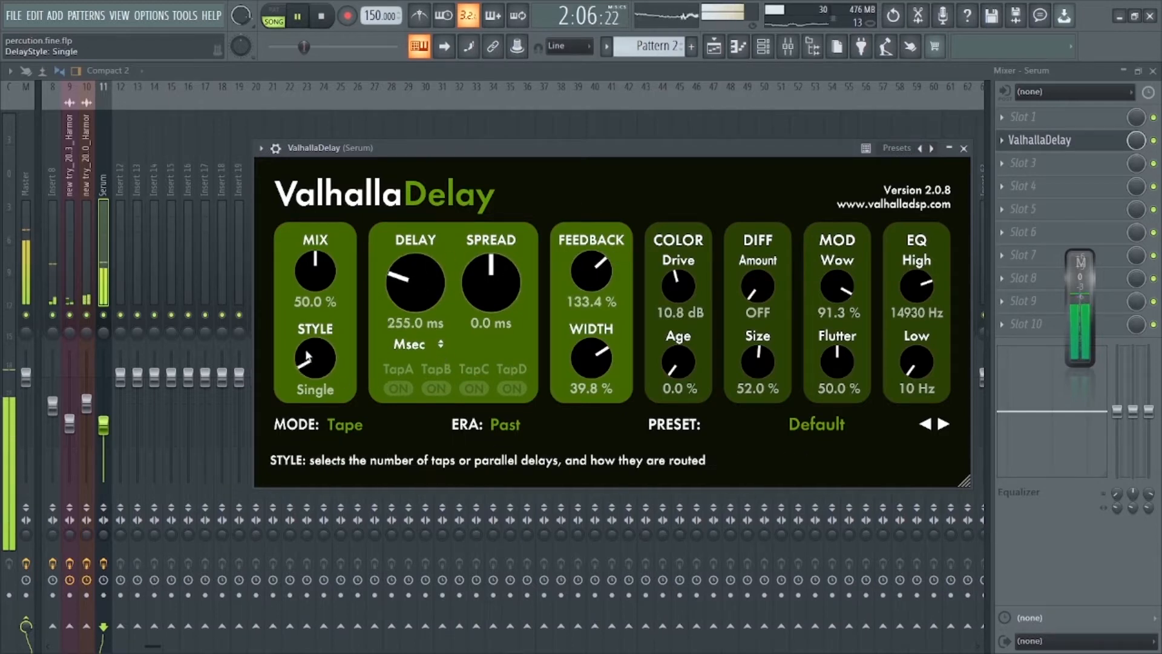
drag(315, 360, 316, 348)
mouse_move(606, 262)
mouse_down()
mouse_move(606, 354)
mouse_move(596, 188)
mouse_move(596, 260)
mouse_up()
drag(433, 284, 379, 277)
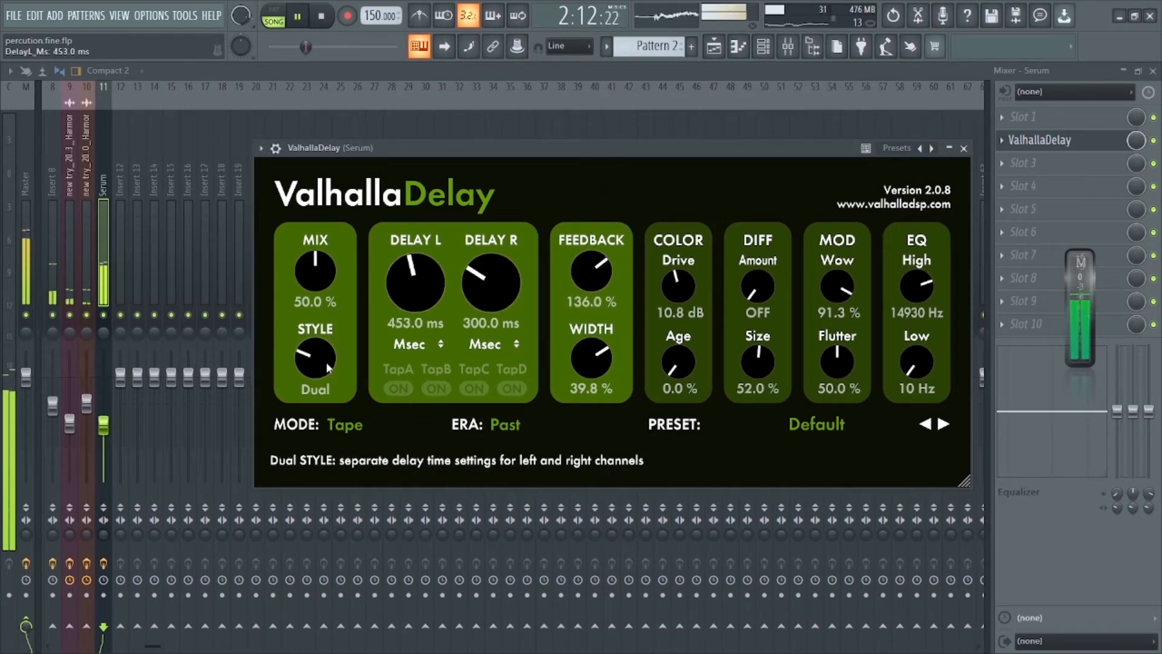
- Change the style to Ratio with 59.2 % feedback, 44.8 % diffusion, 20.7 dB drive and -50.4 % width, and stop playback
drag(329, 366, 330, 351)
drag(596, 269, 603, 338)
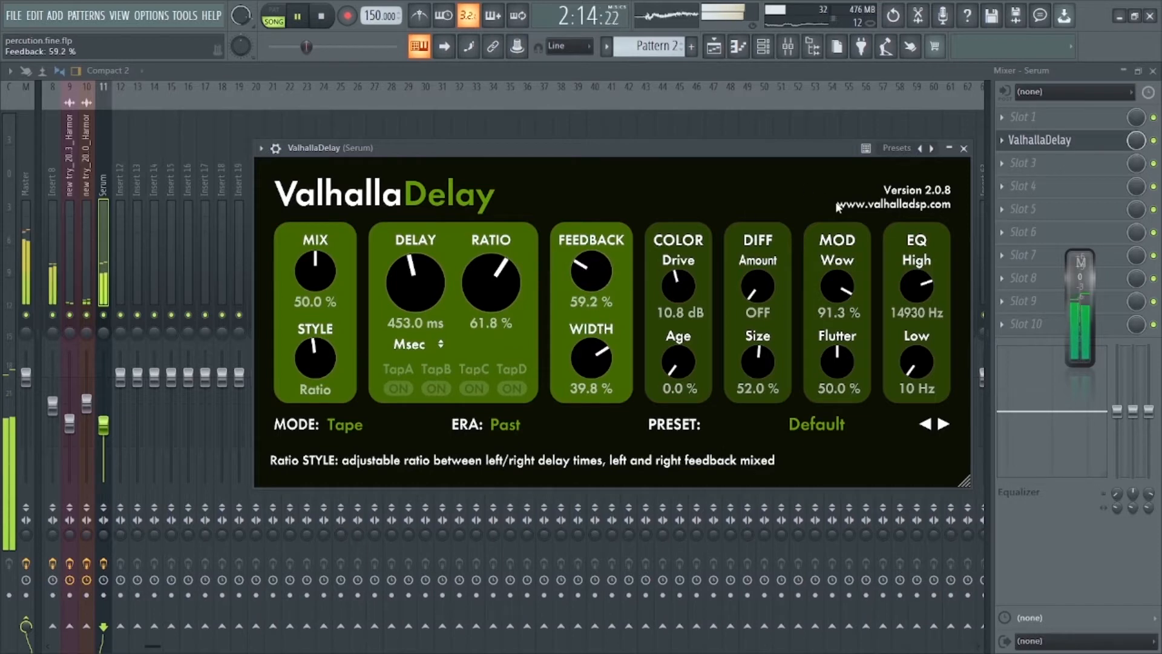
drag(761, 303, 717, 198)
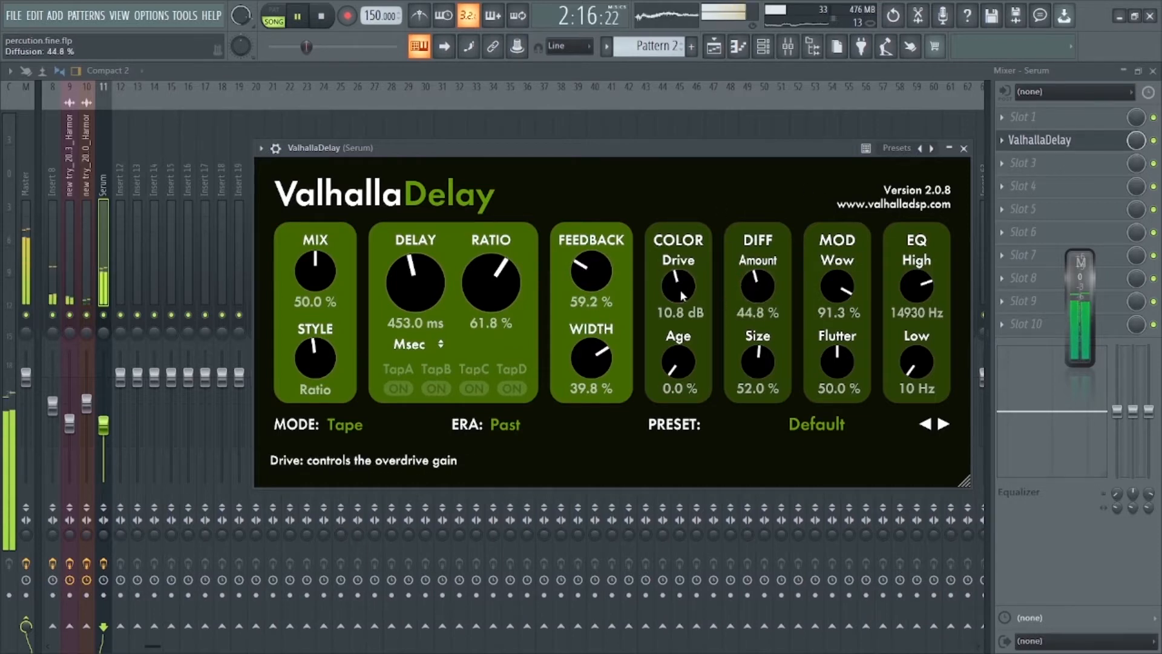
drag(681, 290, 625, 262)
drag(591, 359, 623, 431)
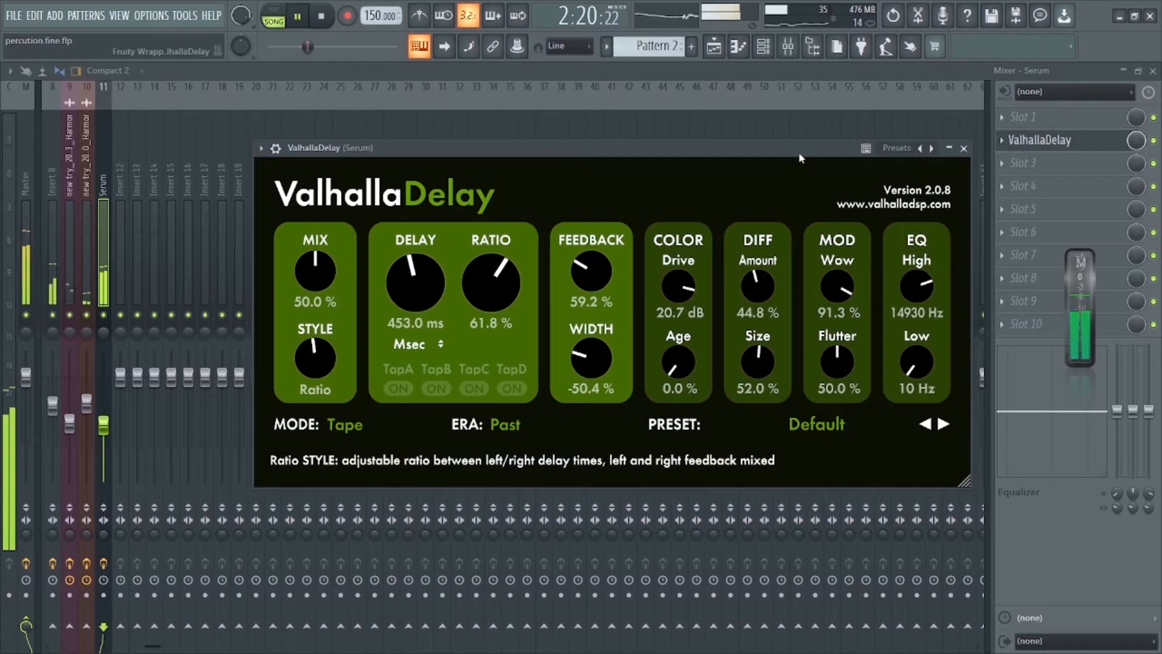
key(space)
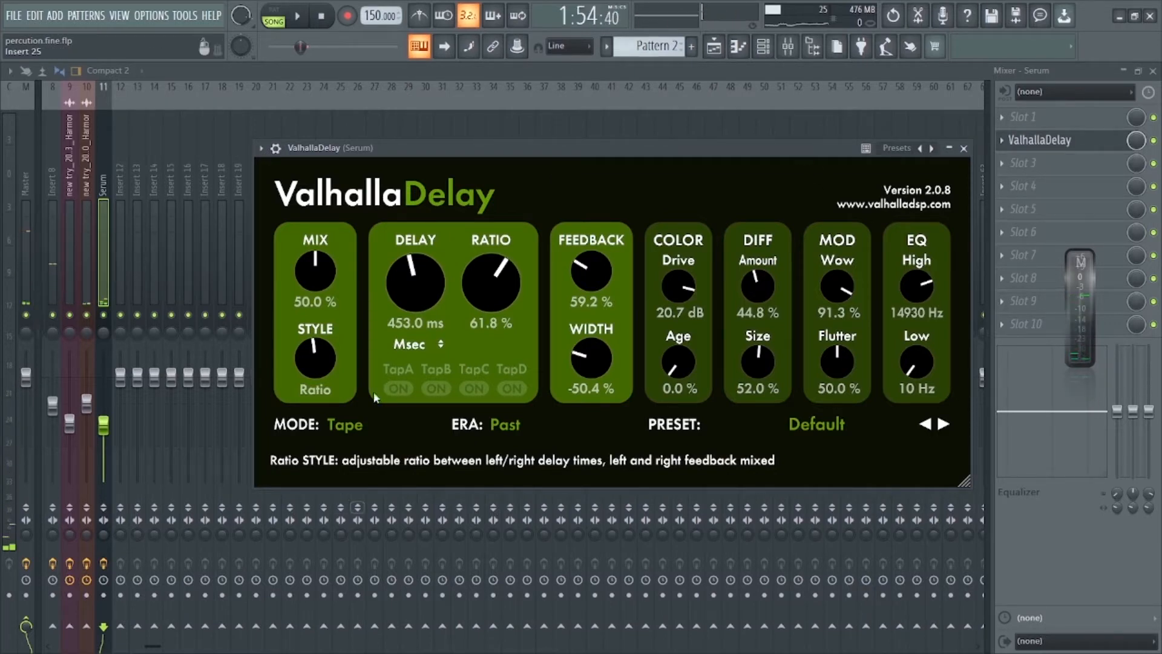
- Change the delay mode to PitchDuck and, during playback, set the pitch shift to 4.80 semitones and the delay to 865.4 ms
click(341, 430)
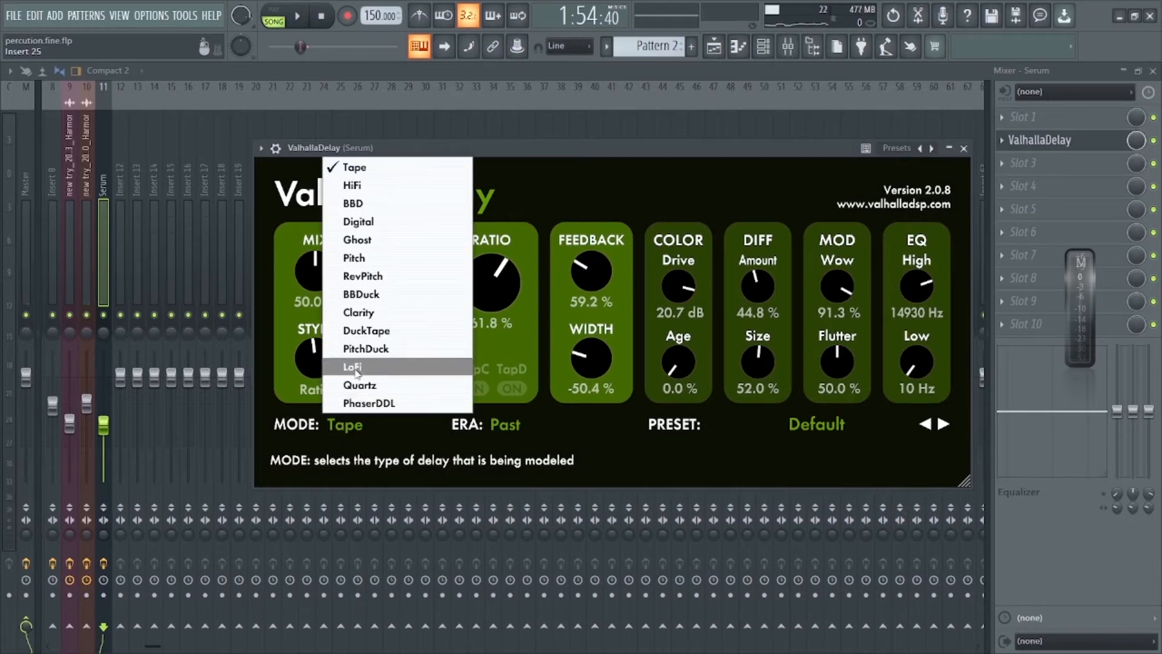
click(365, 349)
key(space)
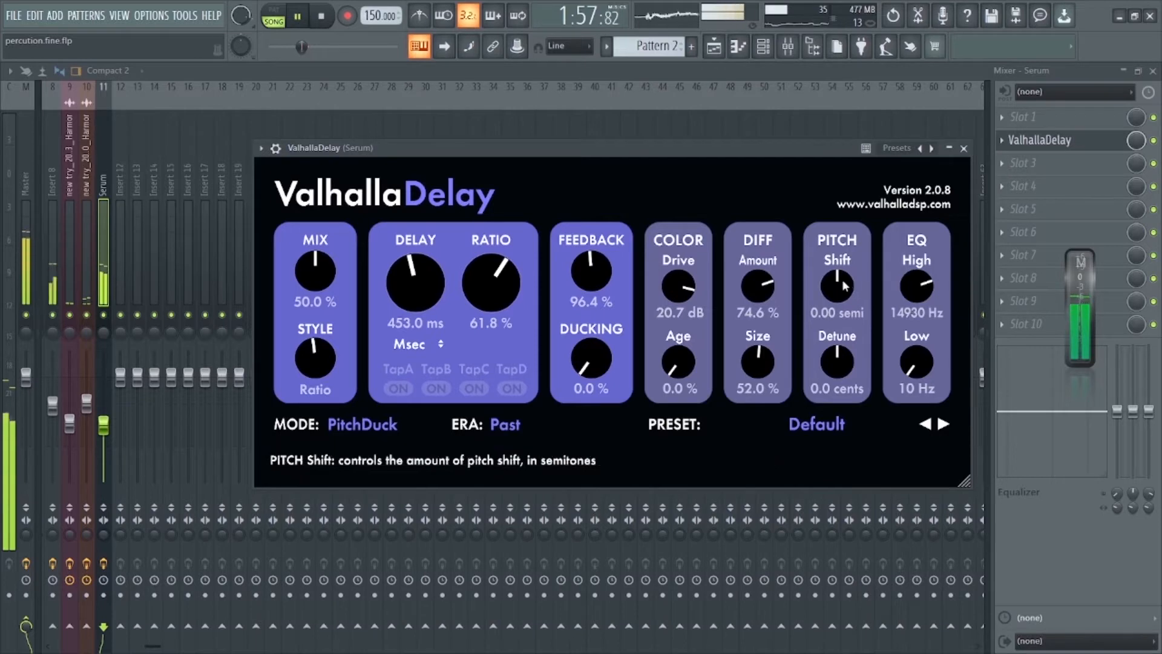
drag(841, 279, 878, 296)
drag(390, 307, 437, 251)
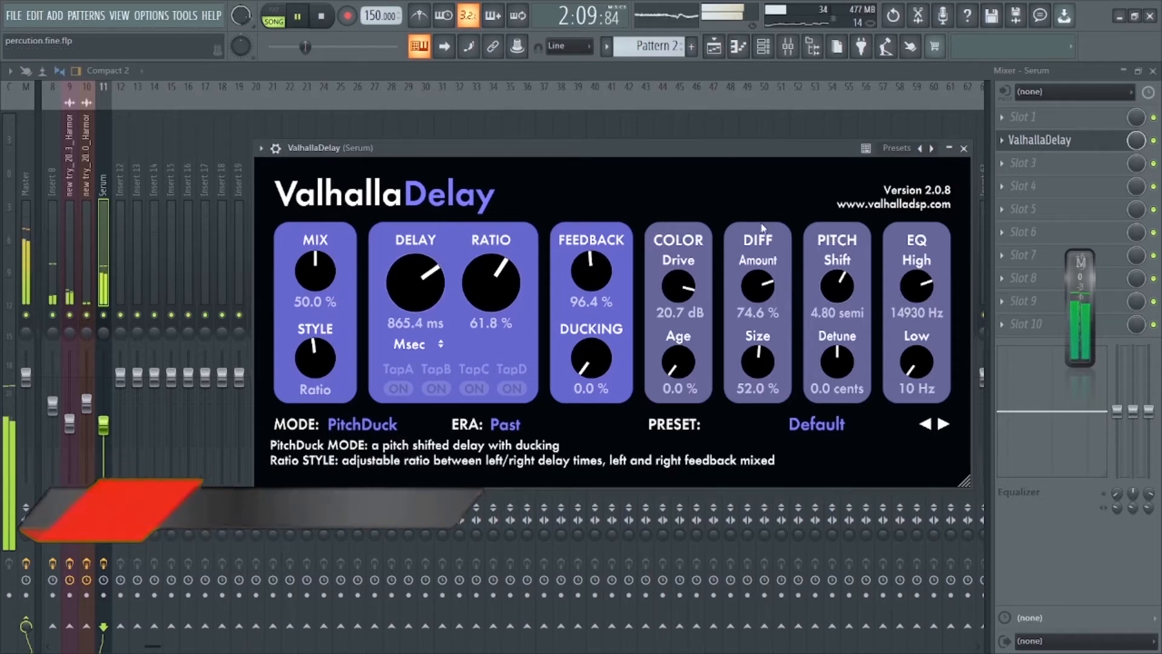
- Try a 24-semitone pitch shift, and settle on 12.62 semitones with 125.2 % feedback
drag(837, 285, 834, 198)
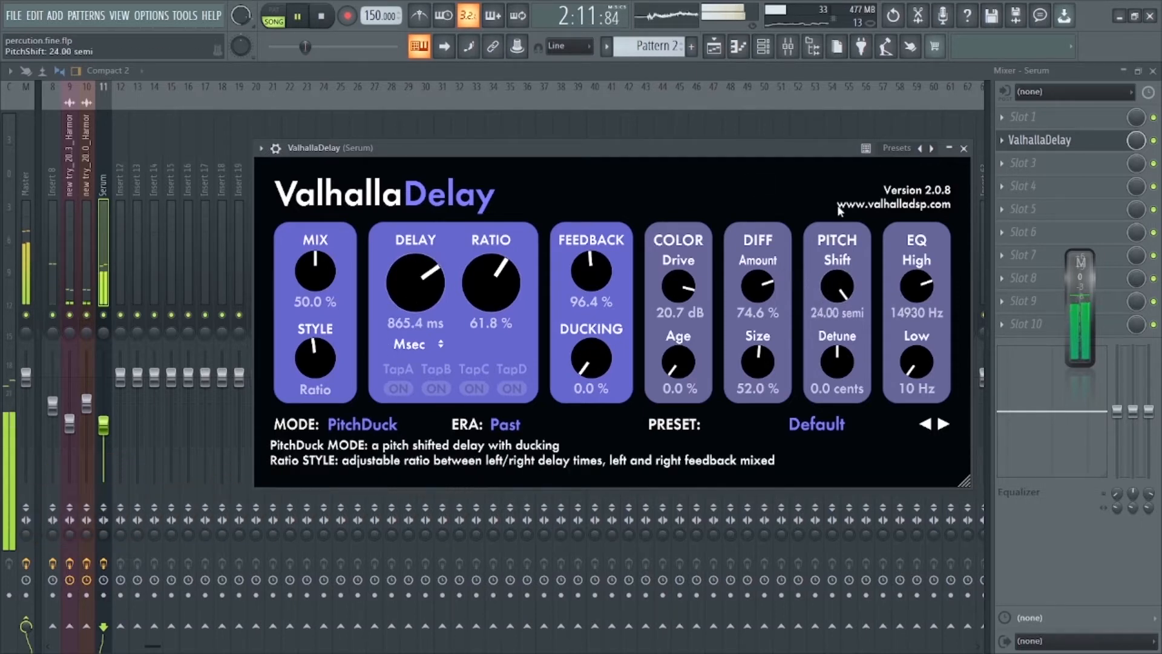
drag(591, 300, 591, 272)
drag(838, 285, 881, 357)
drag(599, 269, 599, 261)
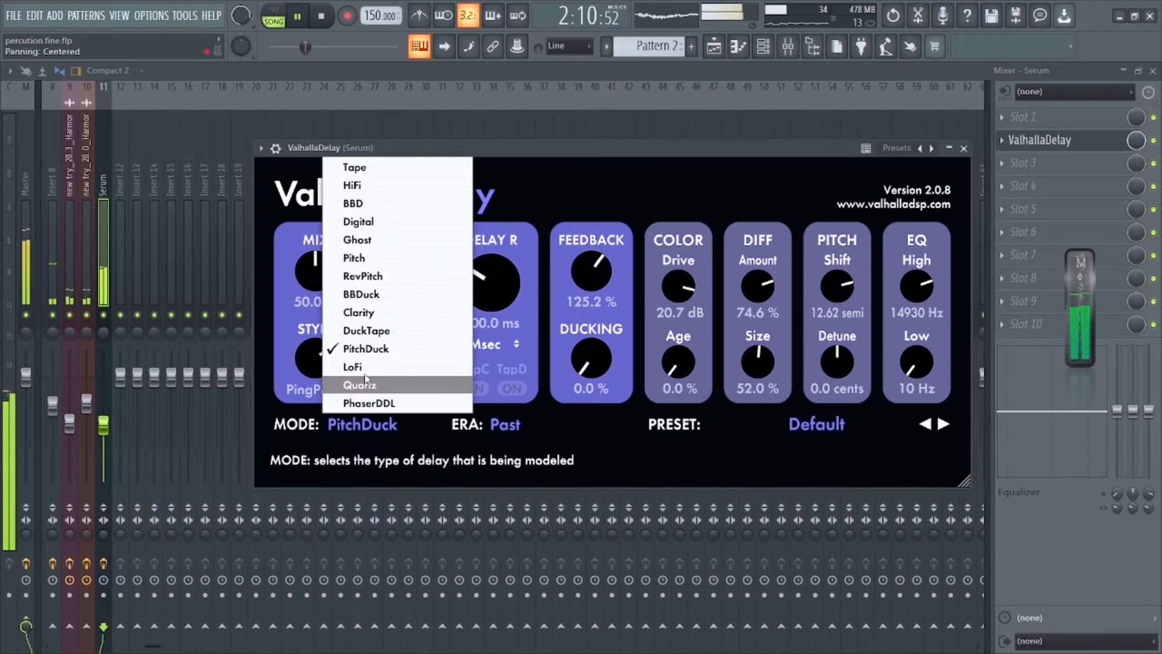
- Change the mode to Digital and set the delay to 242 ms, the style to Single and the mix to 40.1 %
click(373, 222)
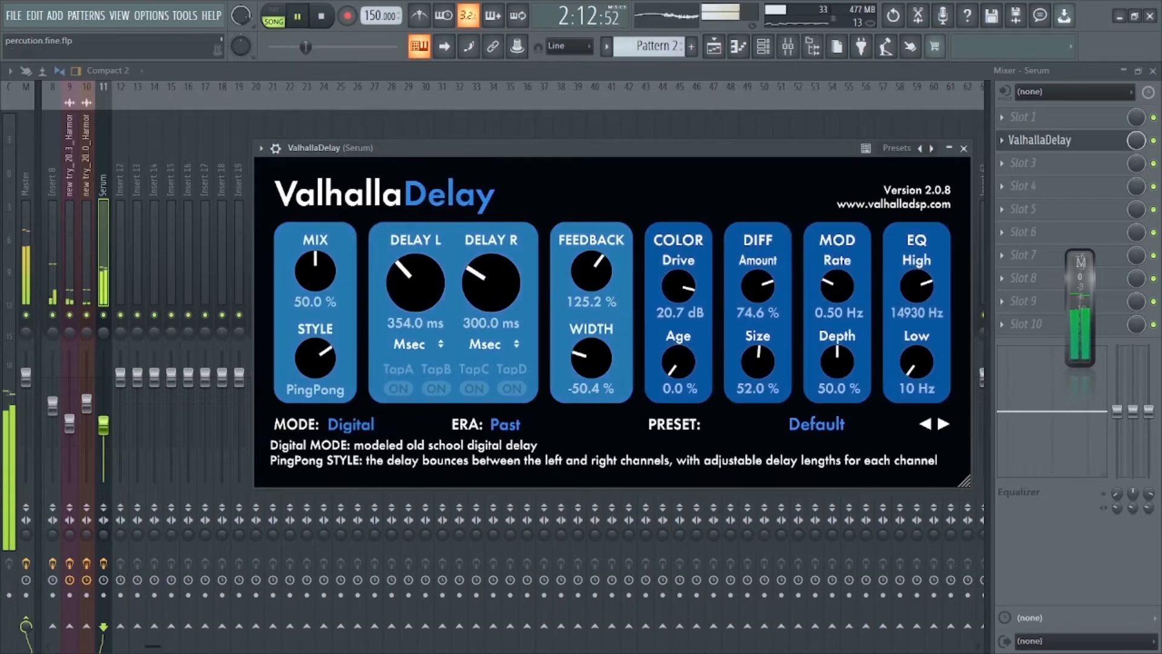
click(426, 273)
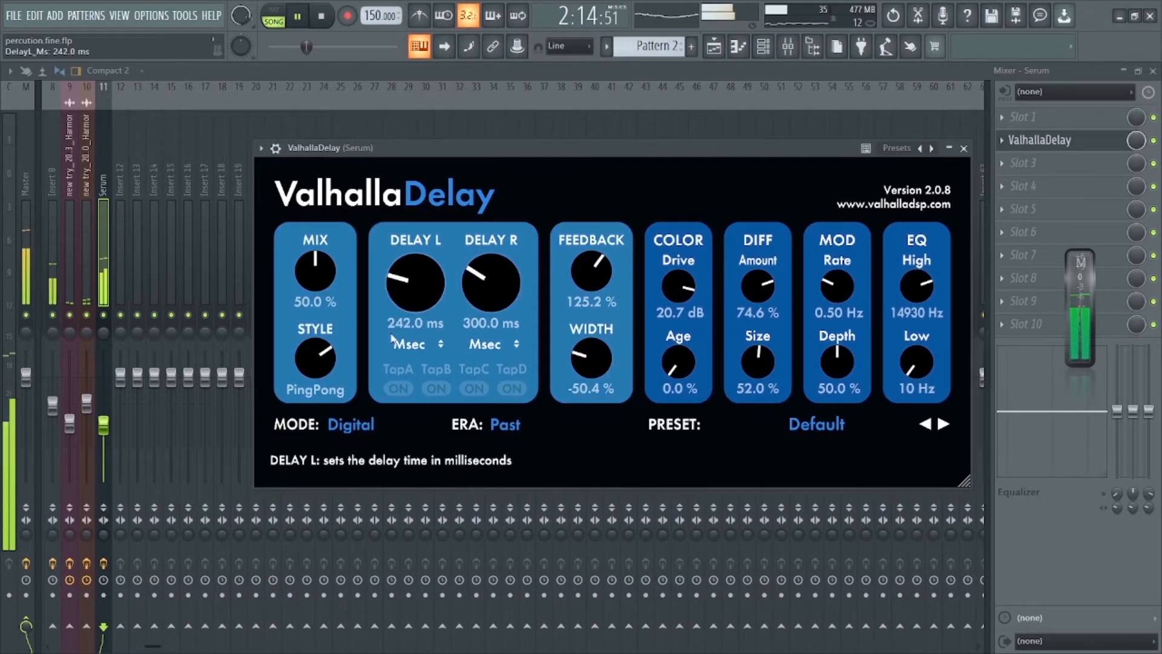
drag(315, 358, 359, 501)
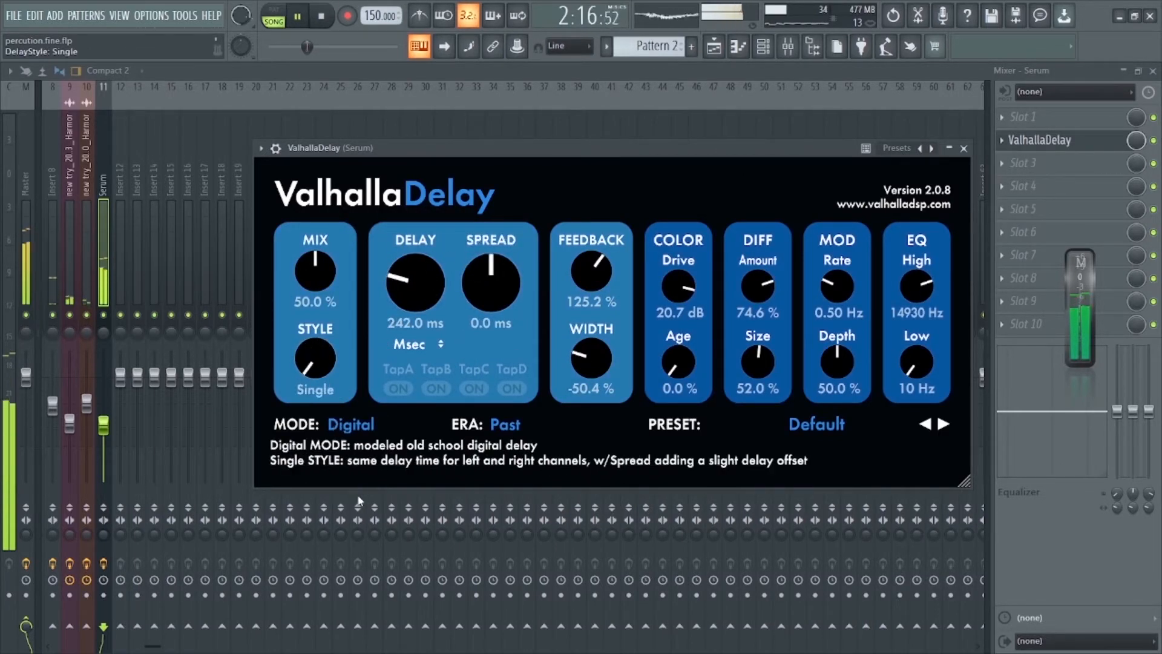
drag(316, 276, 321, 257)
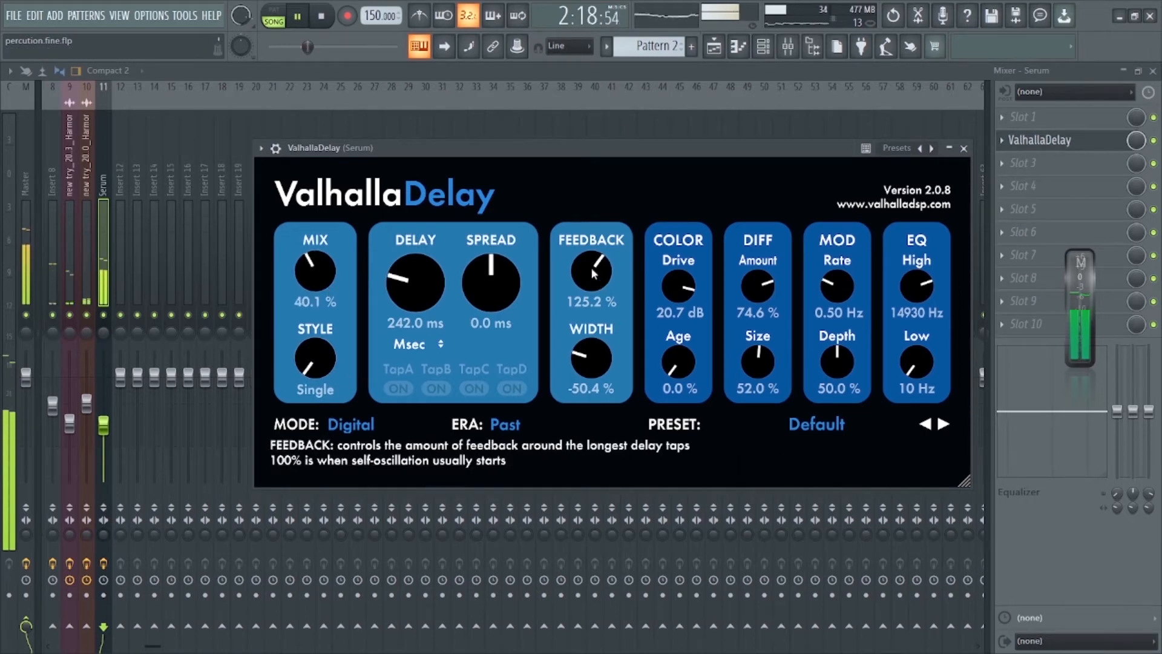
- Test high feedback up to 168.8 %, and set the feedback to 32.4 %, the width to 21.2 % and the diffusion amount to 21.5 %
drag(592, 273, 648, 231)
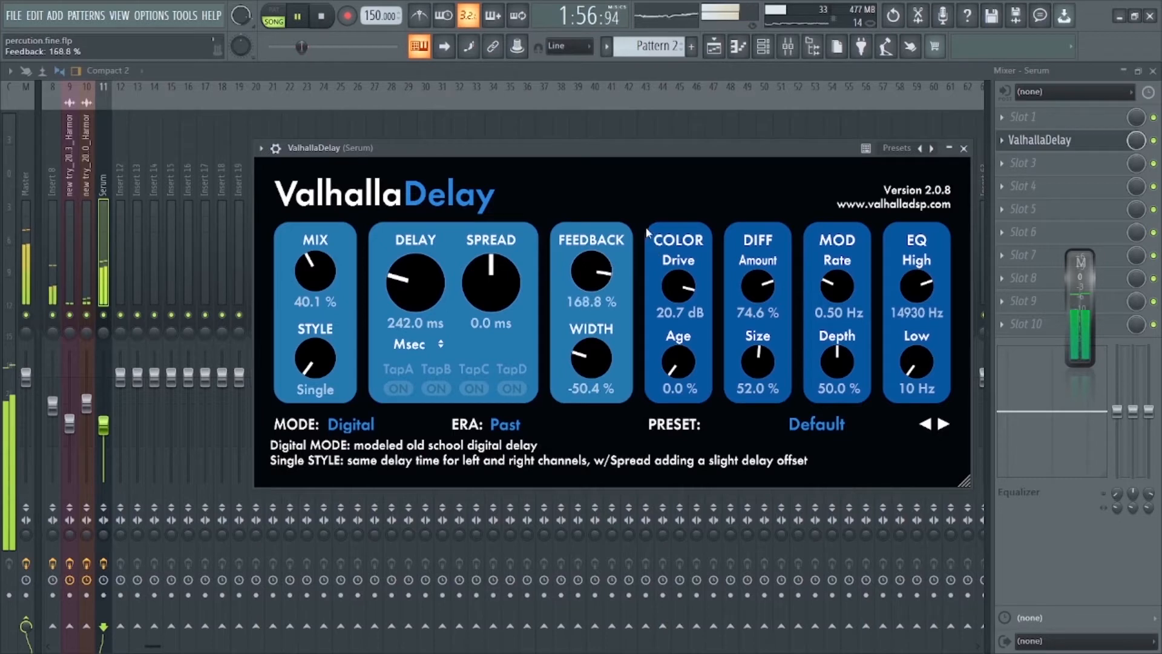
drag(655, 289, 617, 313)
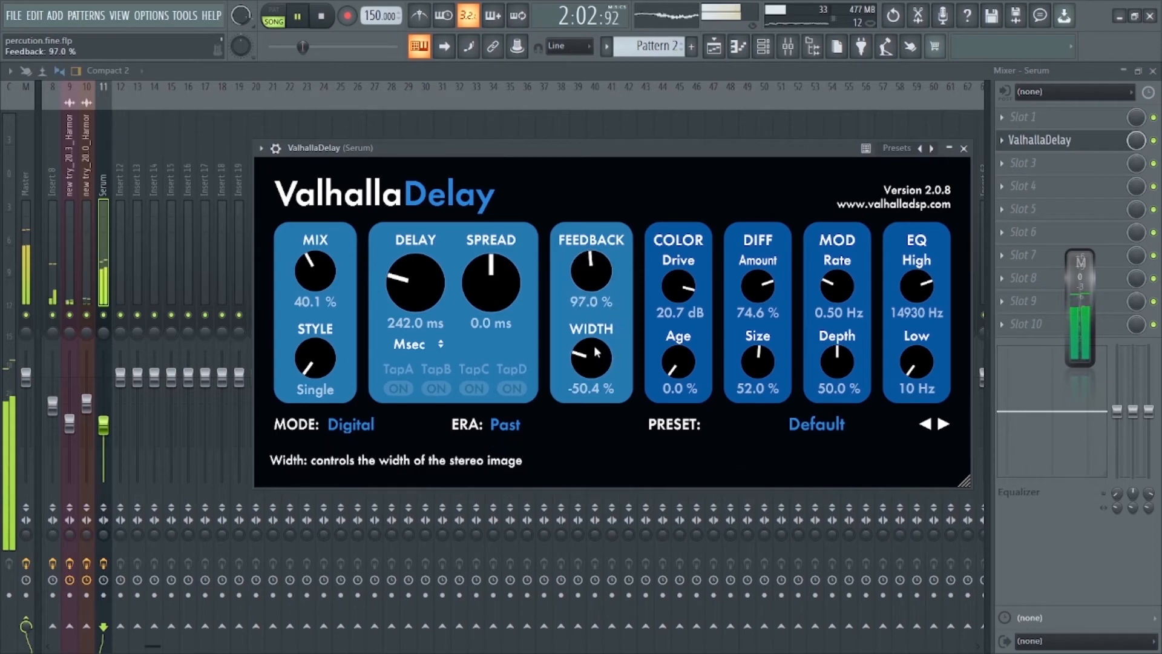
drag(613, 353, 601, 310)
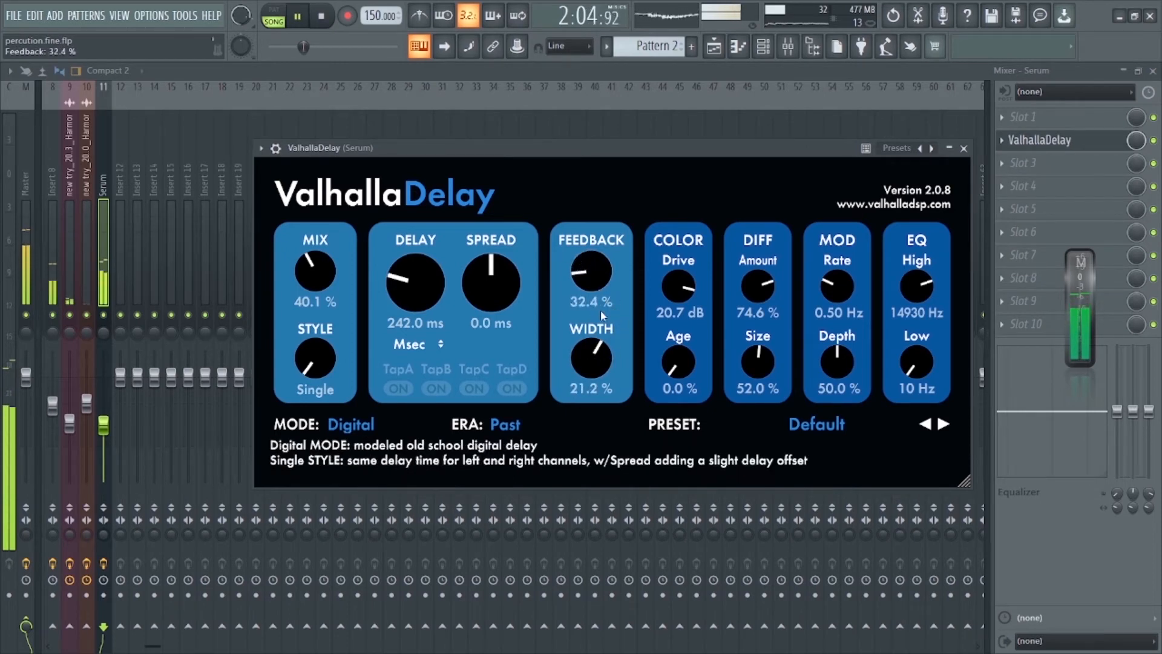
drag(758, 286, 777, 366)
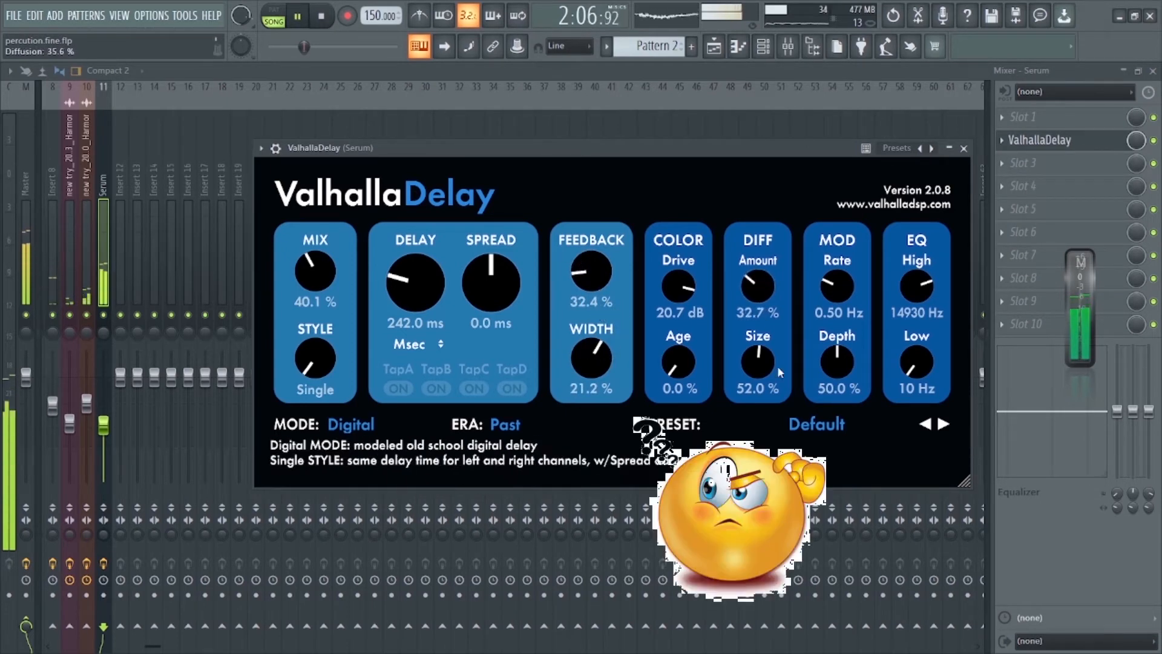
- Change the delay mode to Pitch and test the pitch shift at 22.13 semitones and -7.34 semitones
click(358, 430)
click(389, 258)
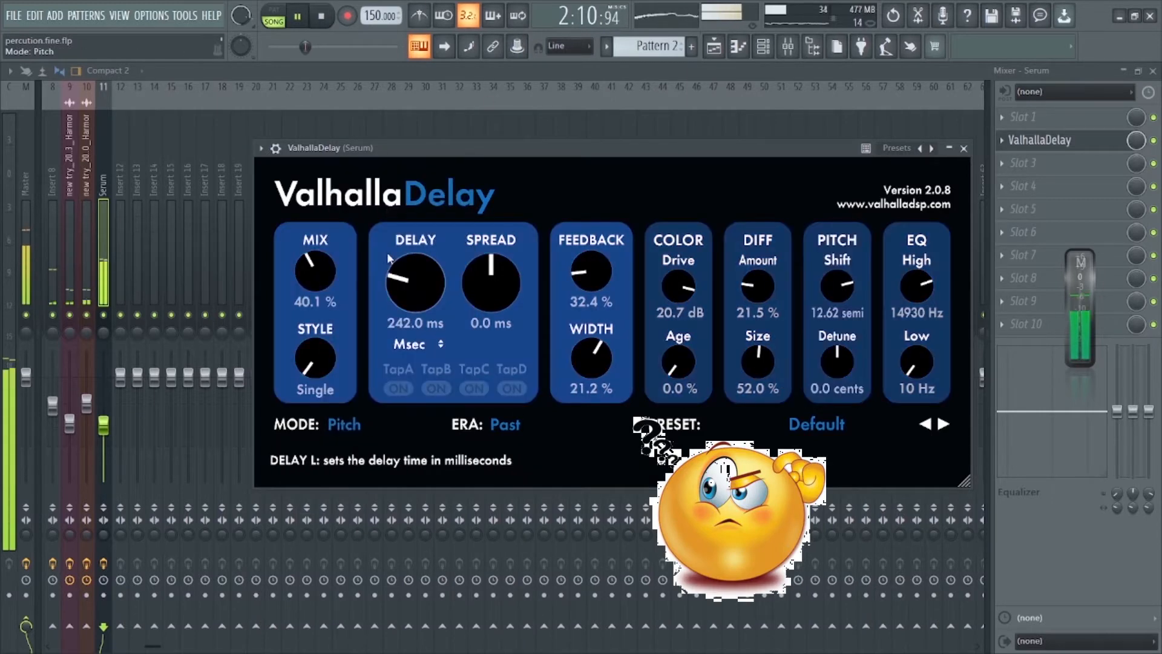
drag(838, 285, 852, 240)
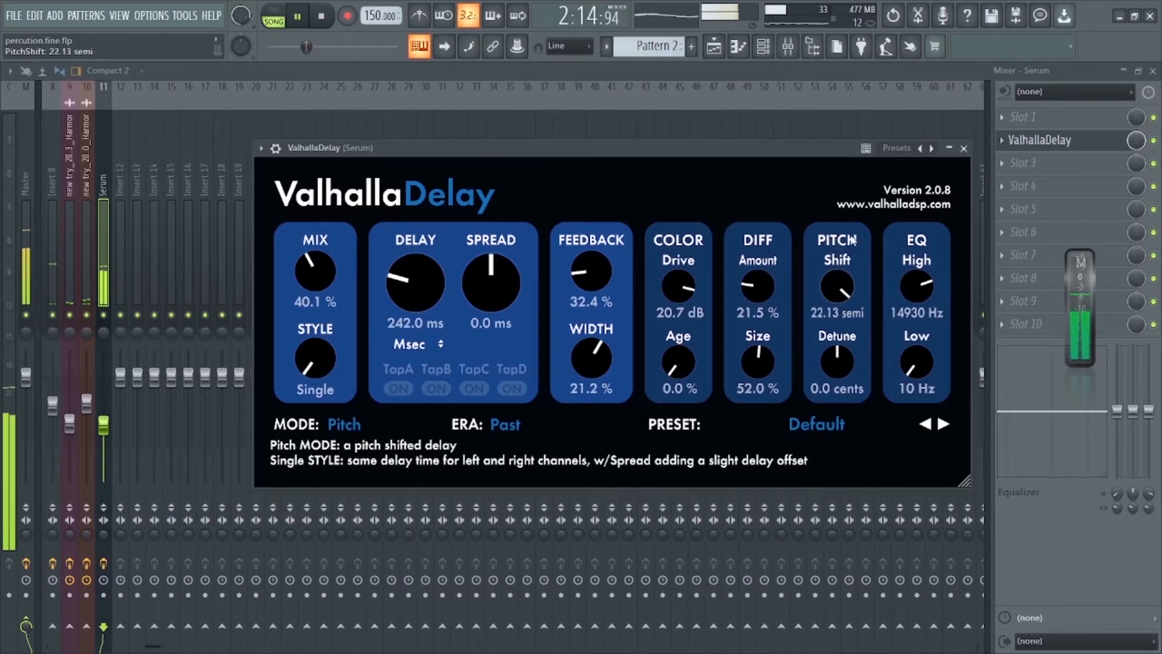
drag(865, 310, 867, 349)
- Set the delay time to 0 ms, the pitch shift to 11.86 semitones and the feedback to 133.6 %
drag(423, 271, 427, 339)
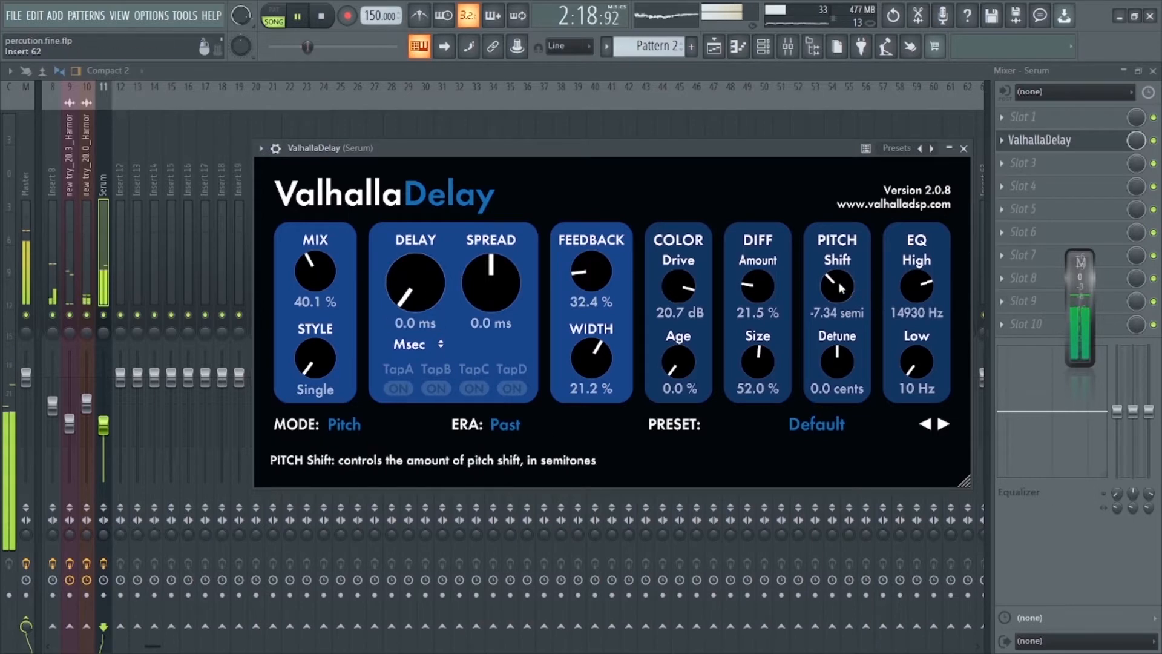
drag(838, 281, 891, 208)
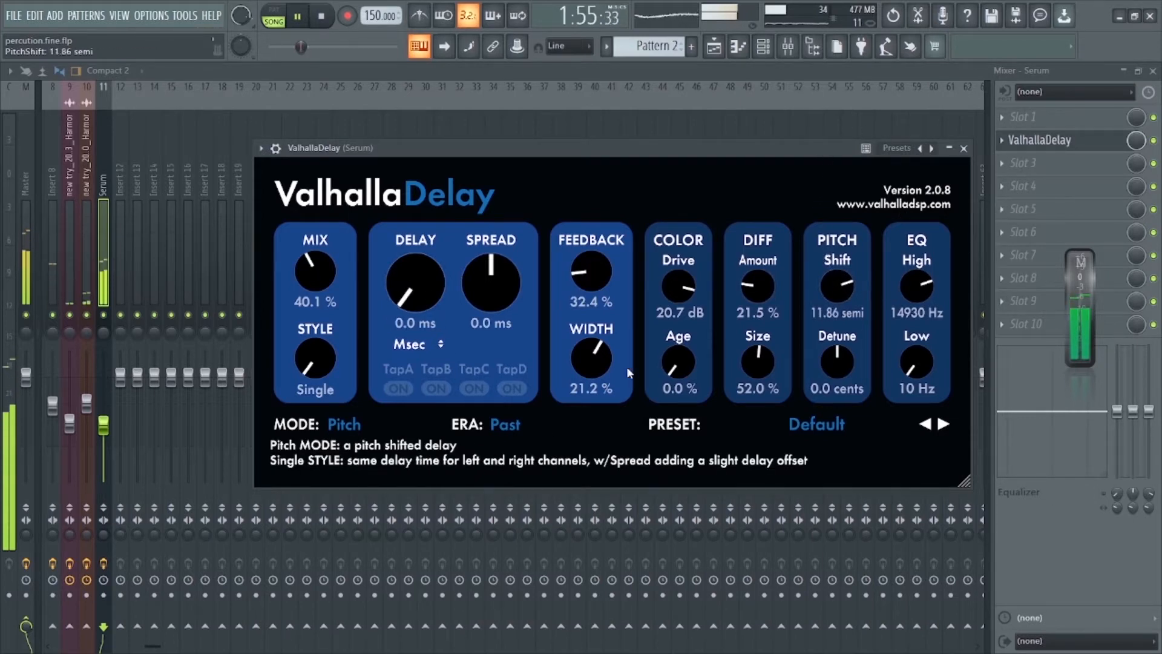
drag(585, 274, 608, 173)
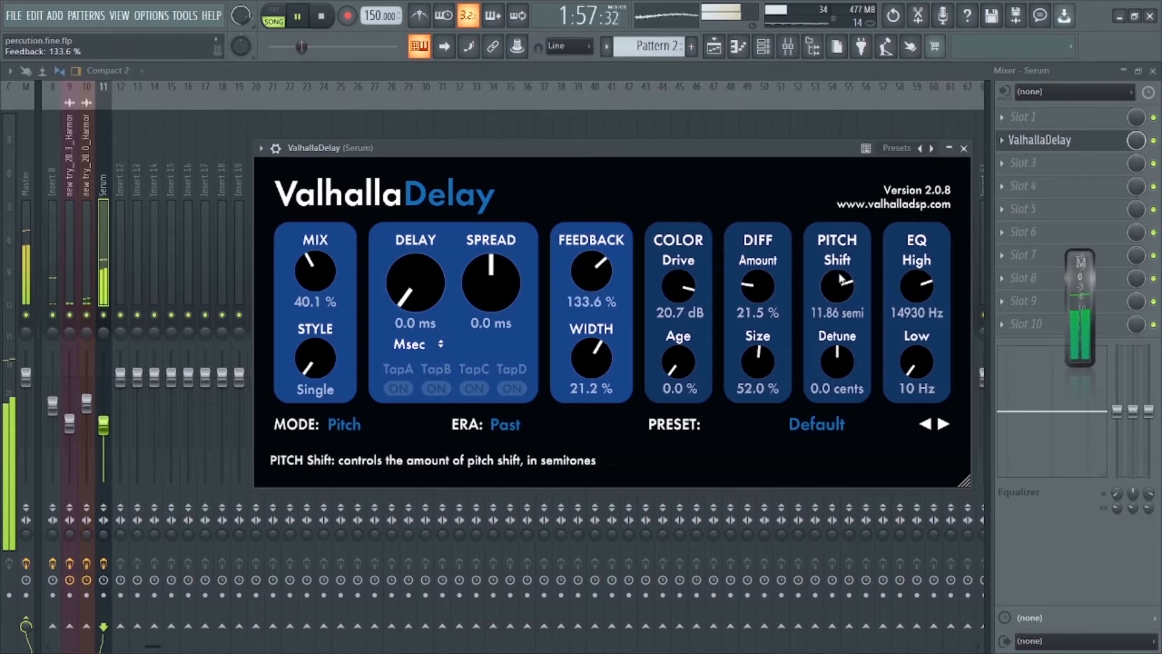
- Set the pitch shift to 1.87 semitones and stop the song
drag(839, 285, 854, 303)
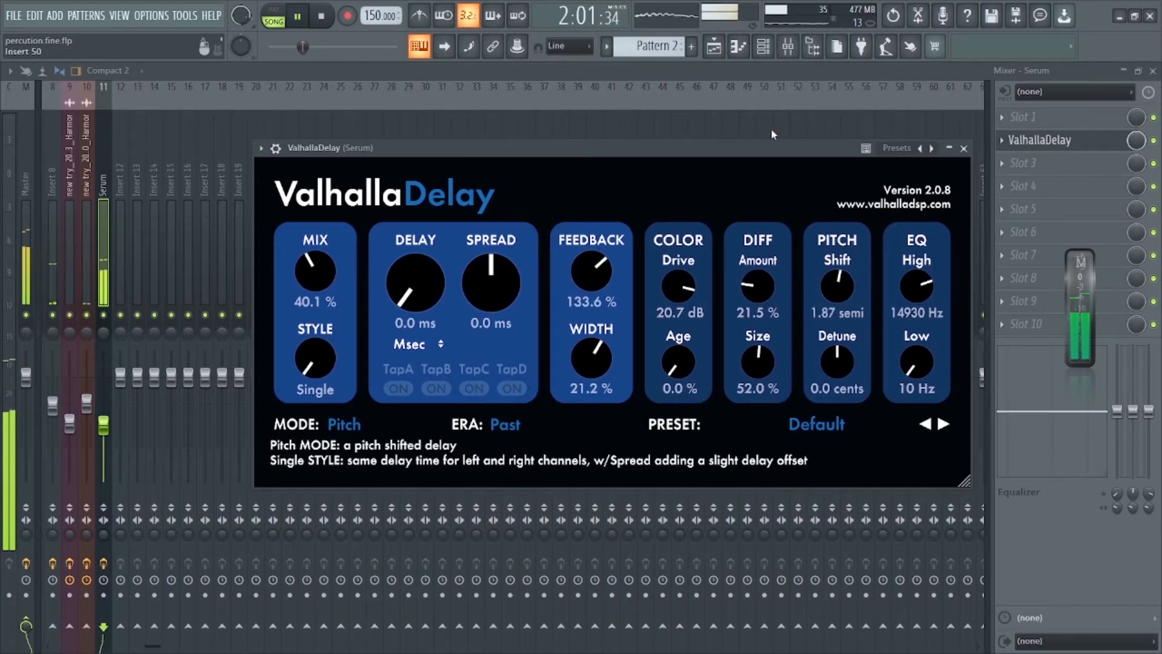
key(space)
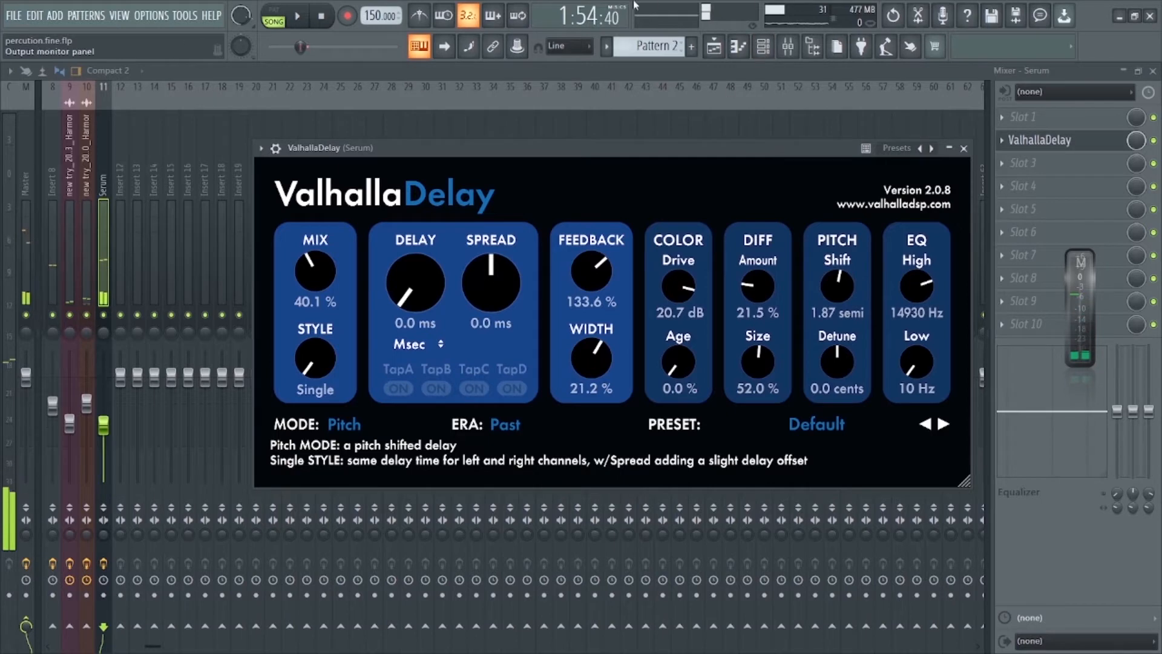
- Link the pitch shift and feedback knobs to external controllers and play the song to test them
click(520, 48)
drag(838, 290, 838, 262)
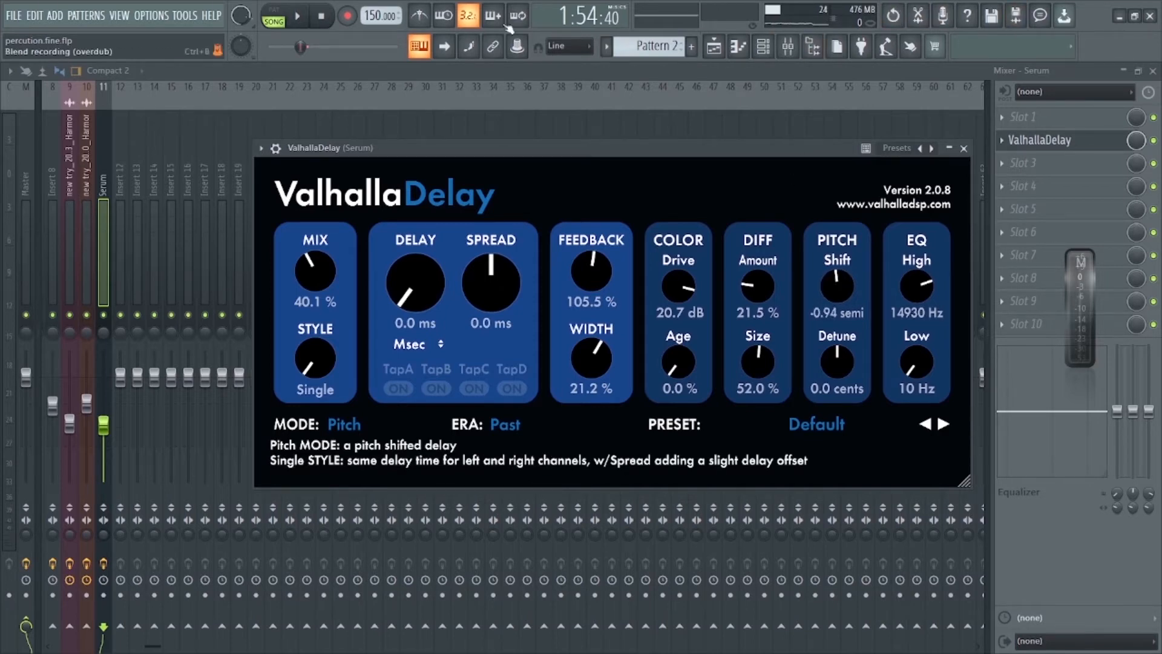
drag(595, 267, 603, 284)
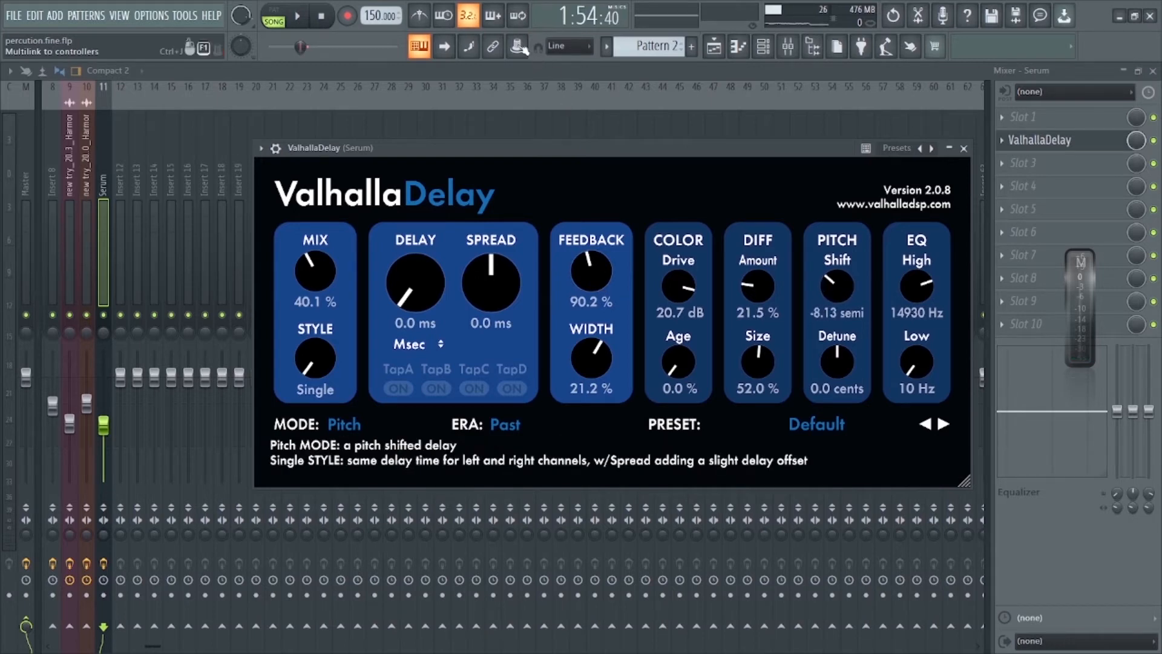
drag(590, 269, 589, 275)
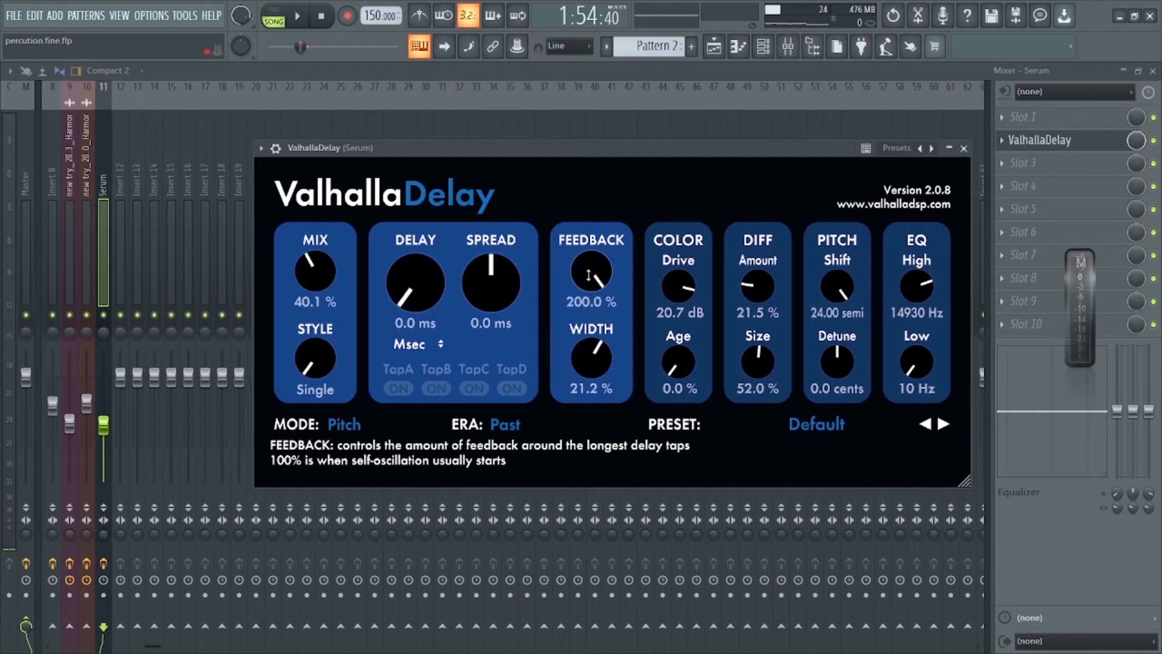
key(space)
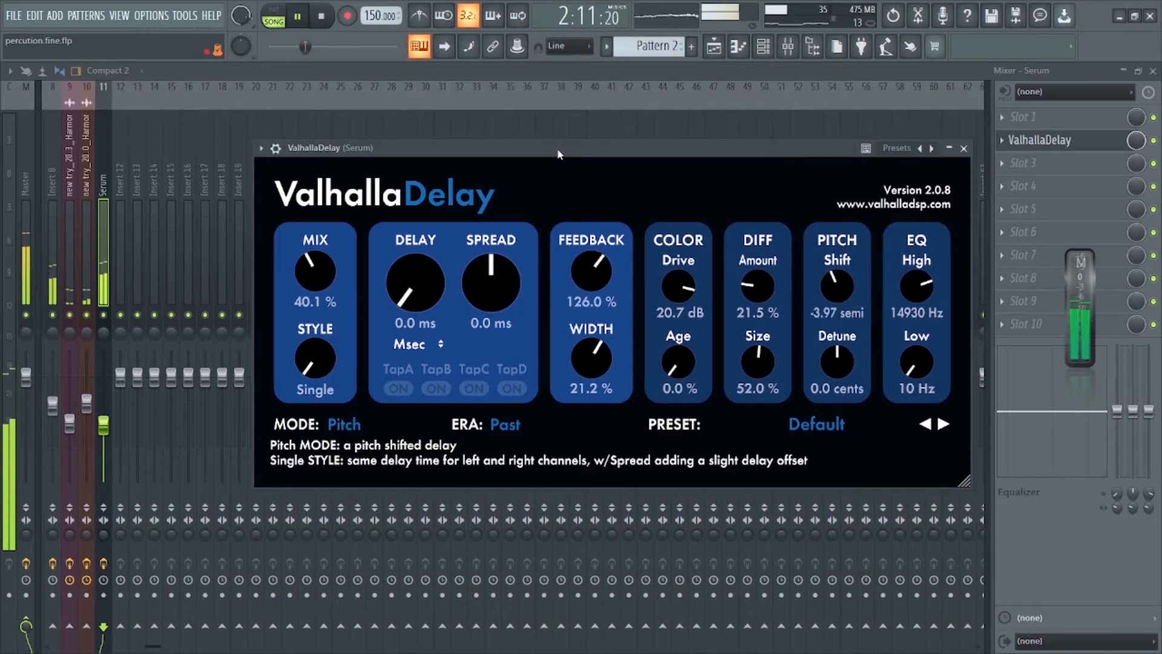
key(space)
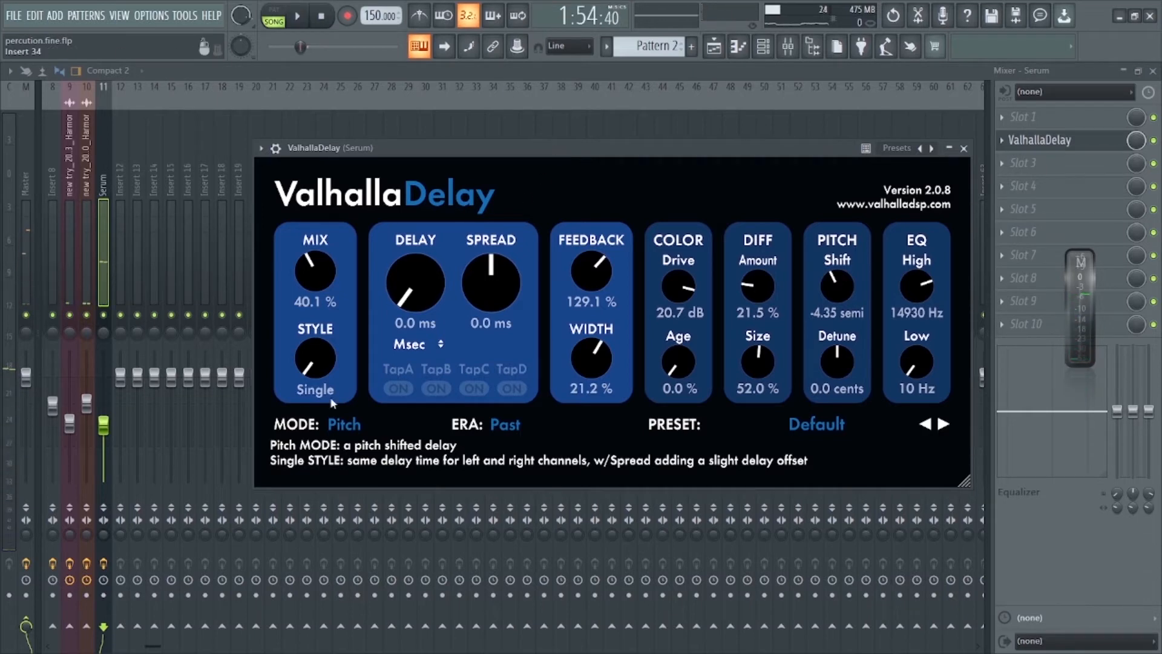
- Change the delay mode to Ghost, link the frequency shift to an external controller and start playback
click(337, 425)
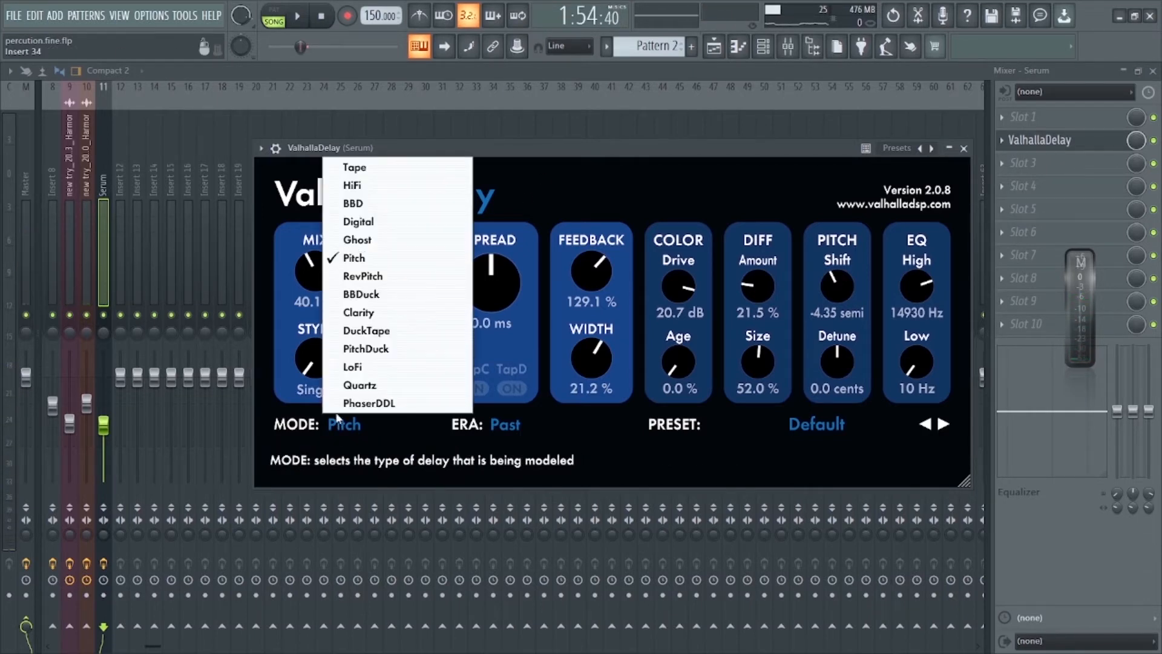
click(391, 239)
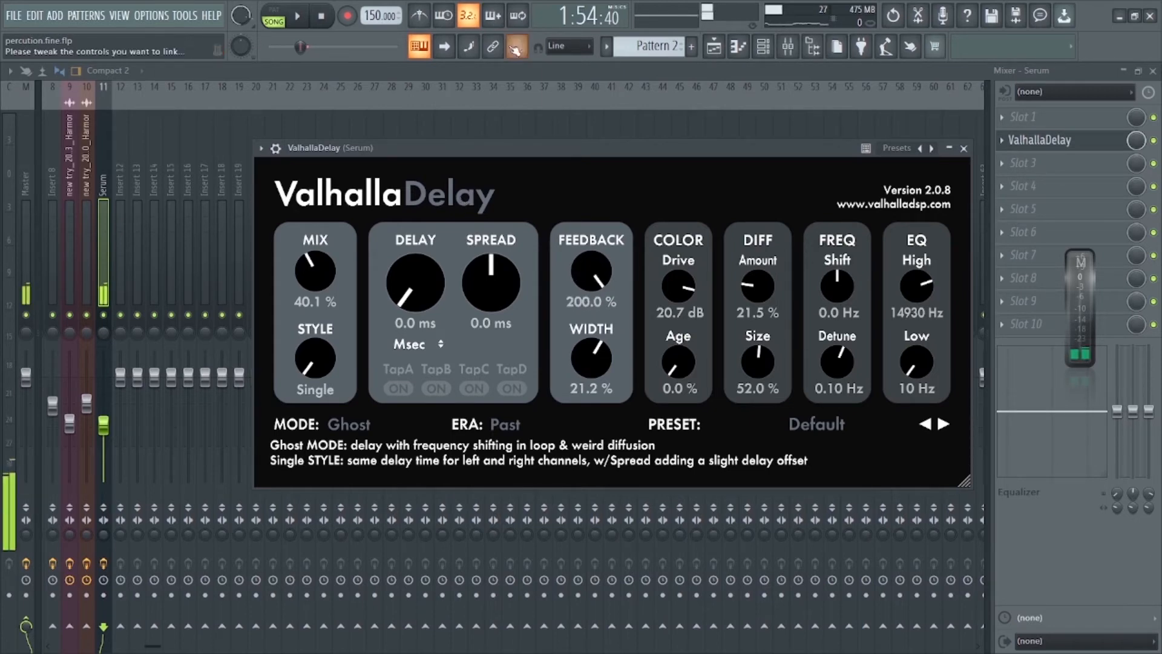
click(838, 284)
drag(836, 278, 836, 279)
key(space)
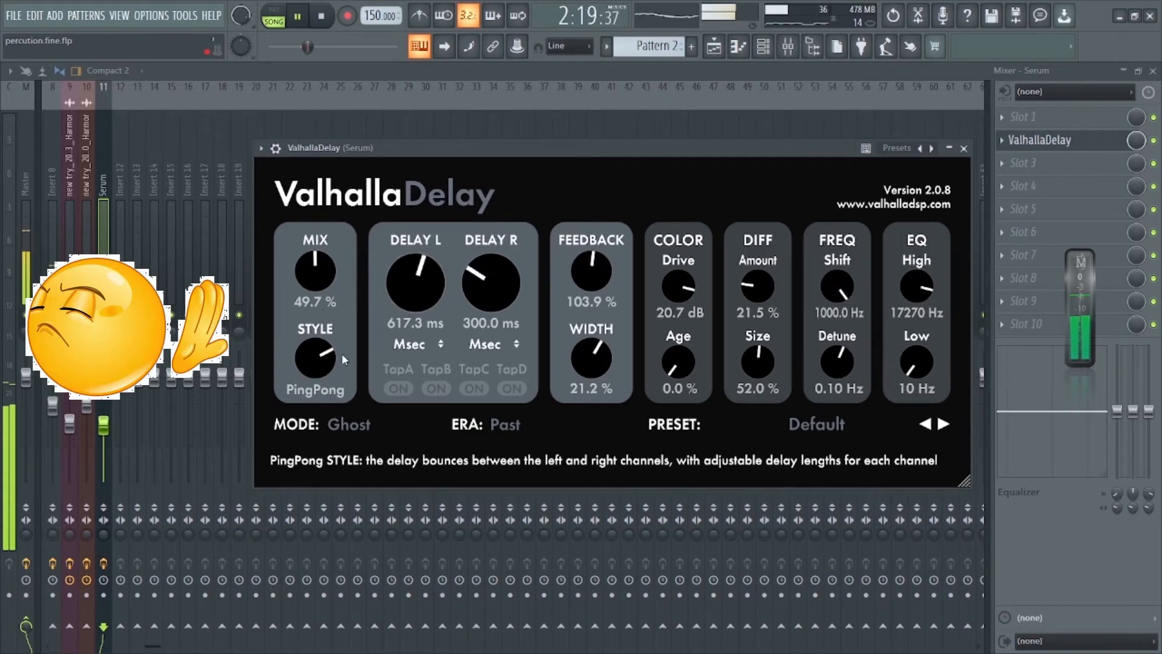
- Switch the delay style to Quad and stop the song after listening to it
drag(342, 355, 326, 296)
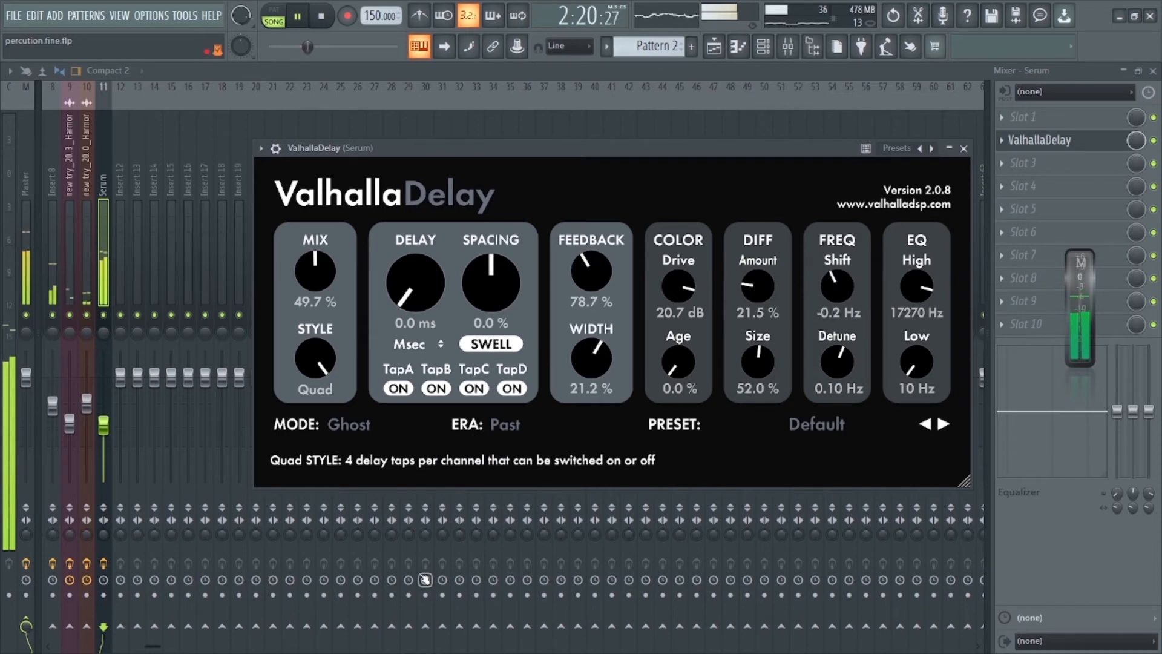
key(space)
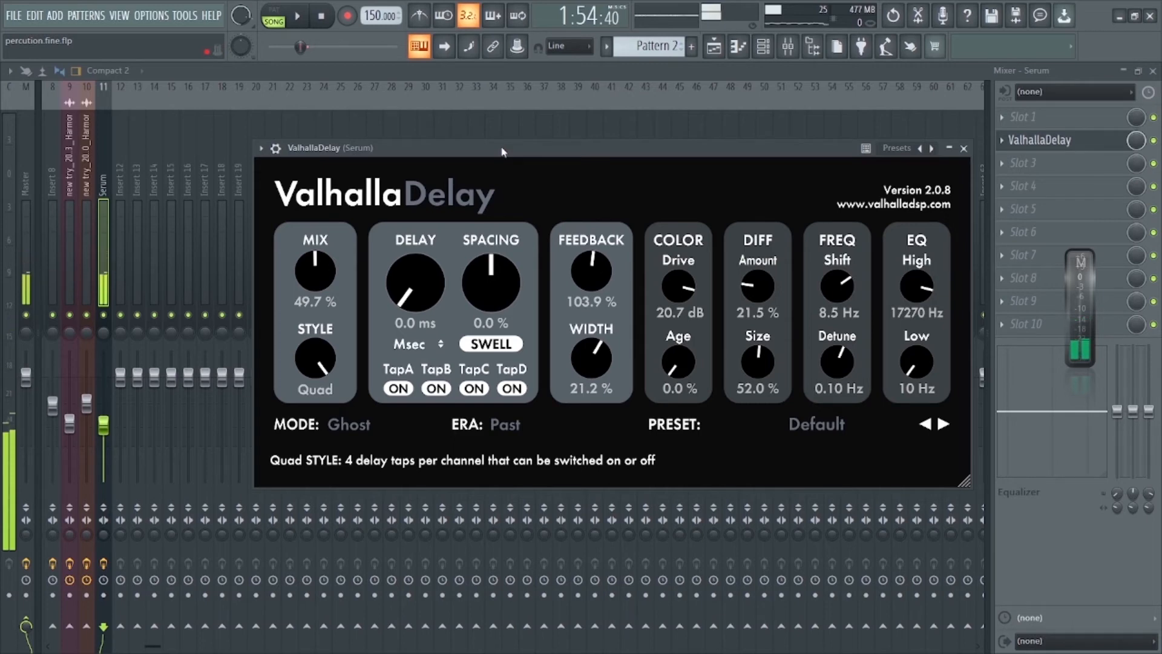
- Arm song recording and record movements of the feedback knob during playback
click(348, 15)
click(611, 438)
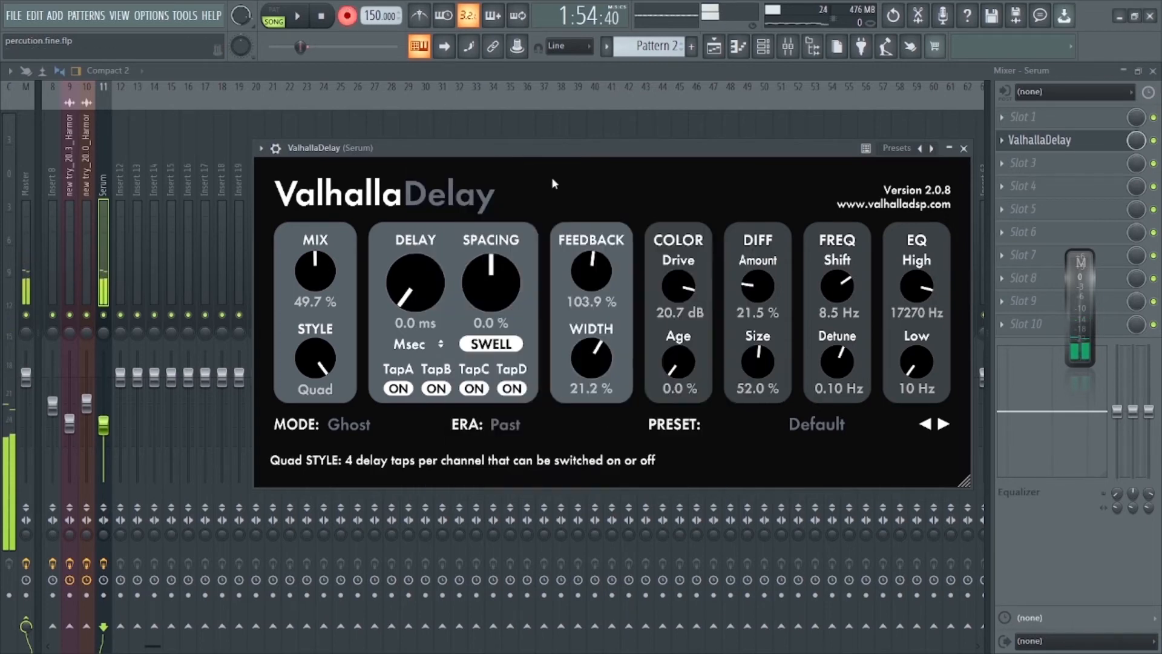
key(space)
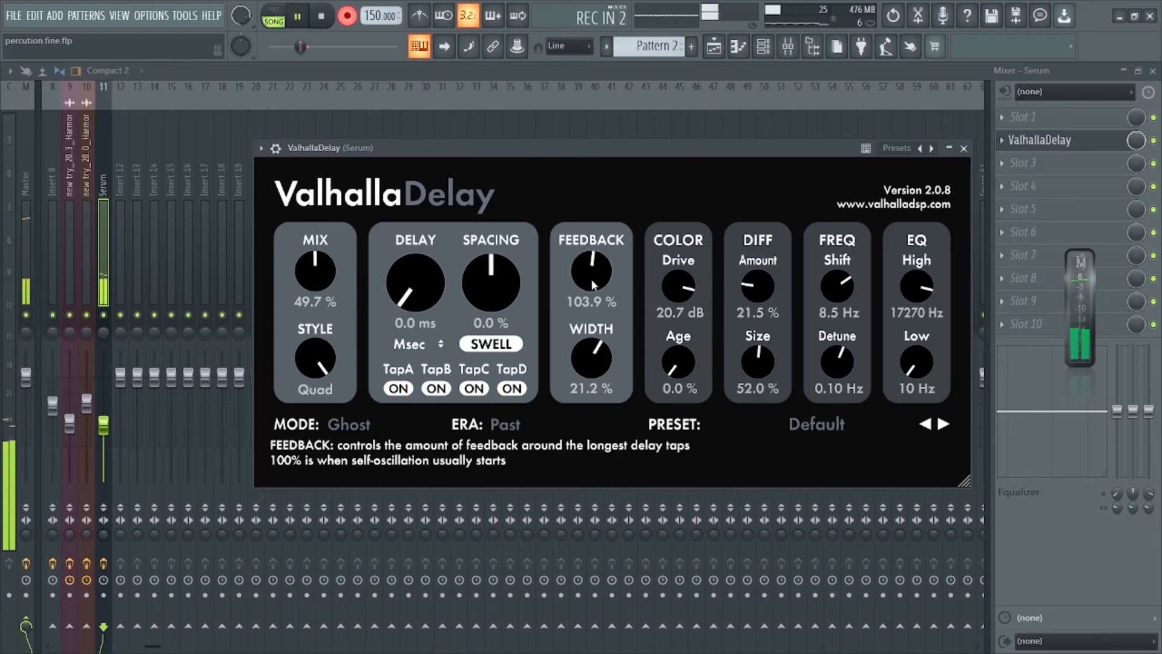
drag(593, 279, 612, 221)
drag(630, 265, 591, 252)
key(space)
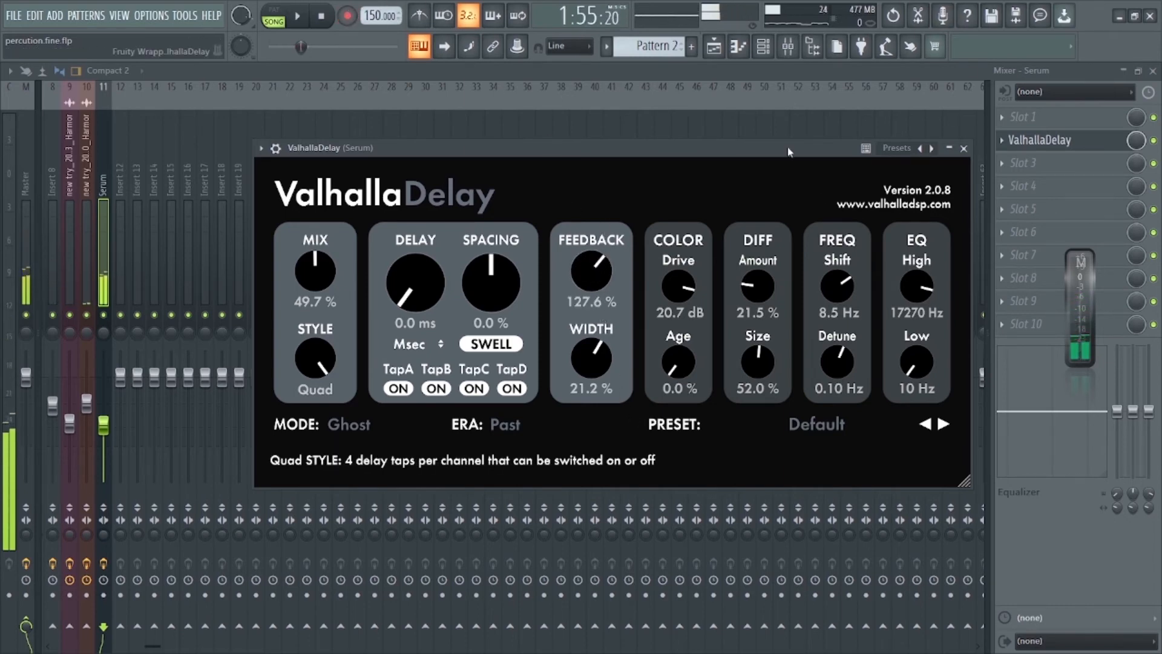
- Play the song back to hear the recorded feedback and frequency shift movements
key(space)
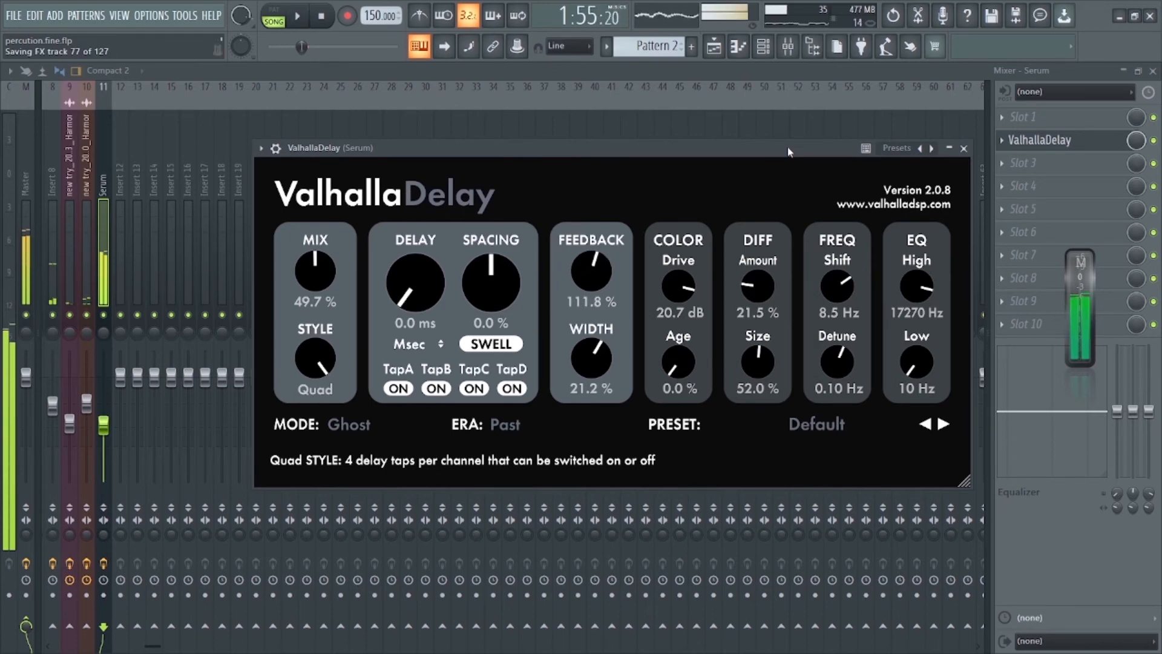
key(space)
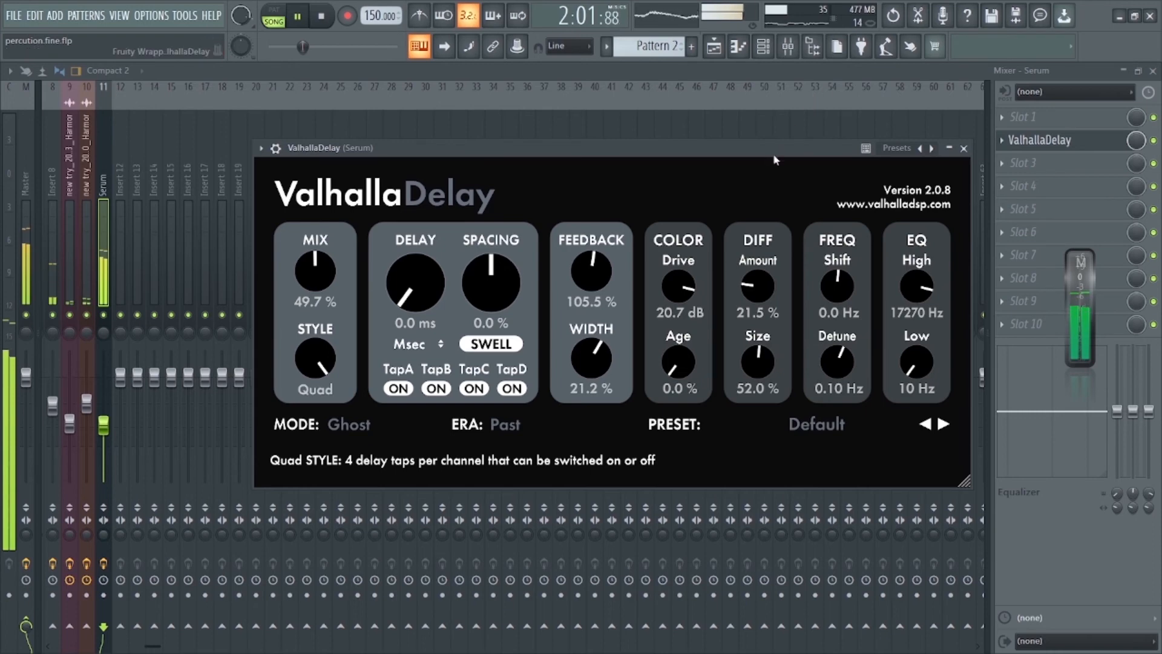
key(space)
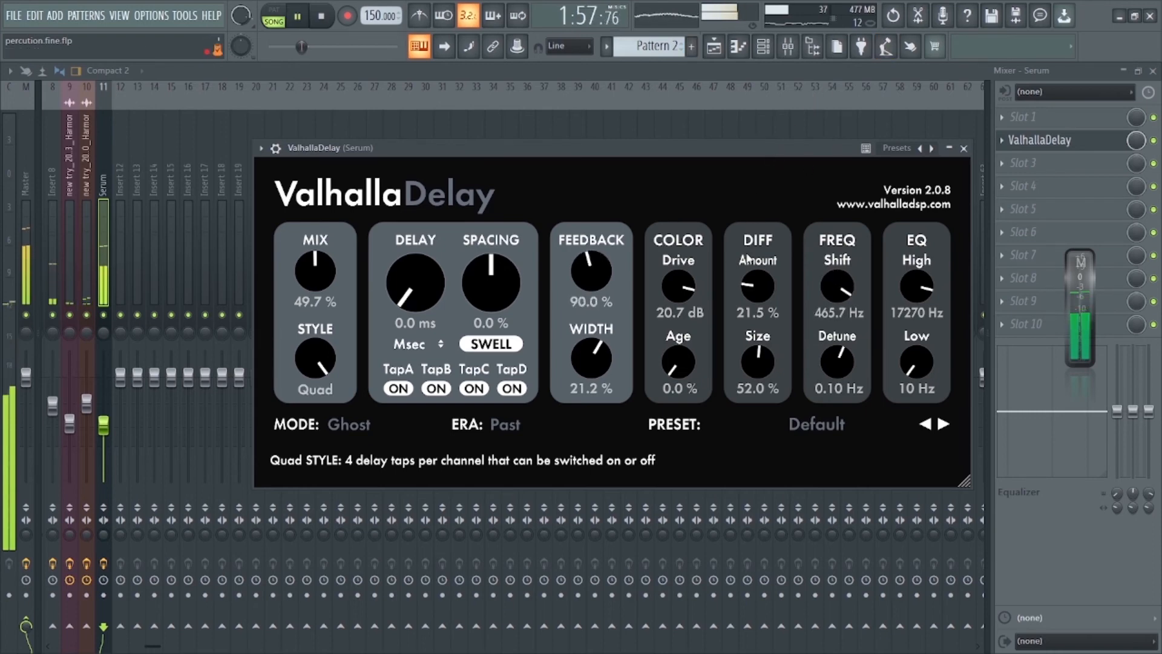
- Set the age to 25.6 %, the high EQ to 20000 Hz, the delay to 0 ms and the mix to 100 %
drag(681, 366, 670, 318)
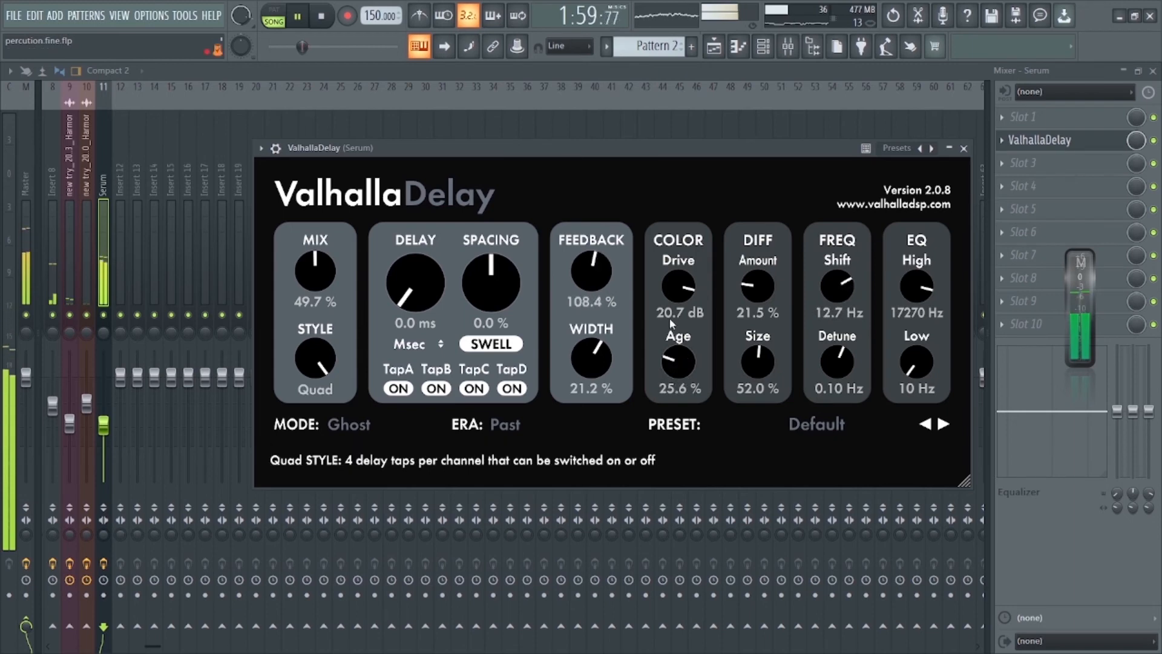
drag(920, 290, 918, 252)
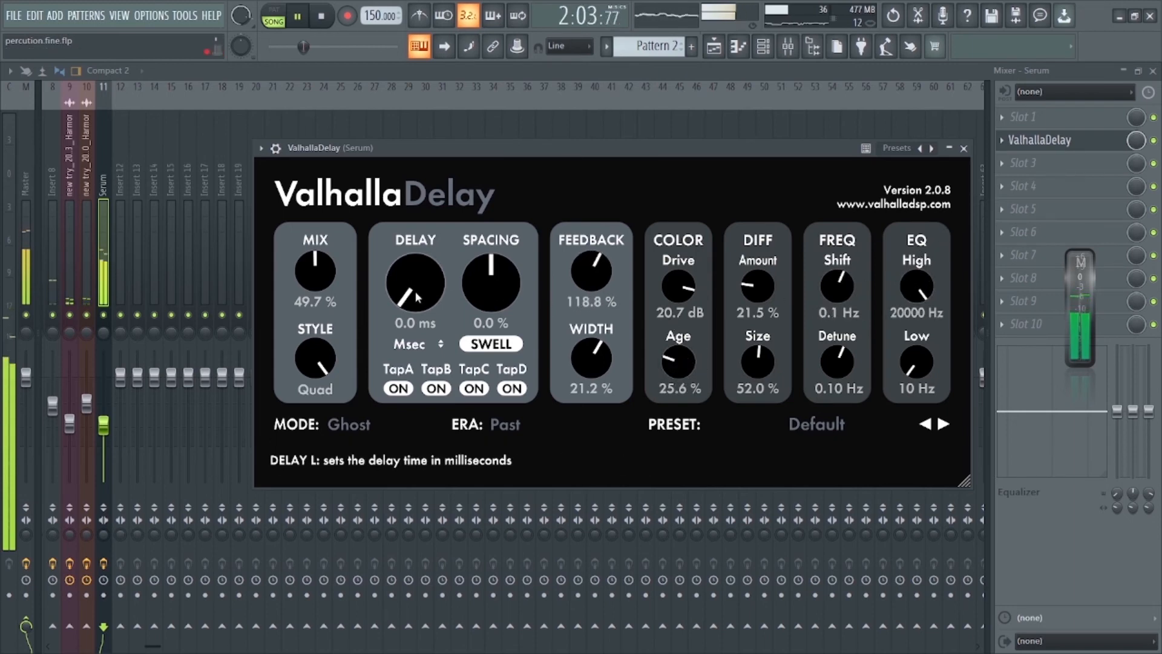
drag(417, 296, 443, 321)
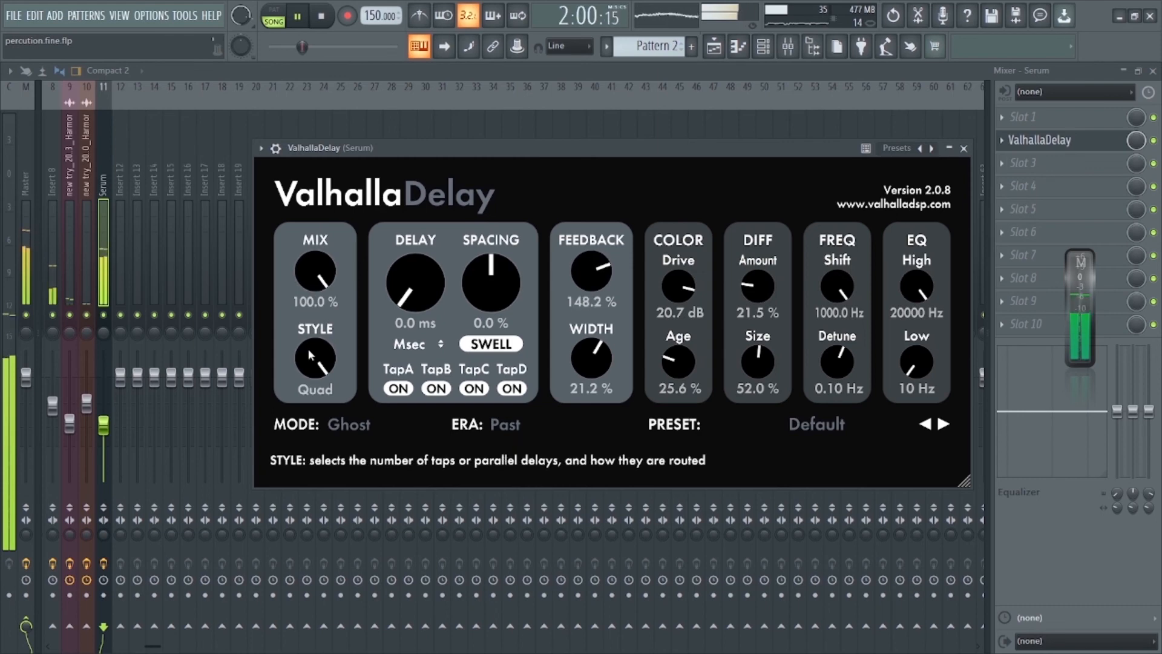
- Try the Single style and the Dual style with the right channel delay raised to 540.4 ms
drag(307, 348, 333, 547)
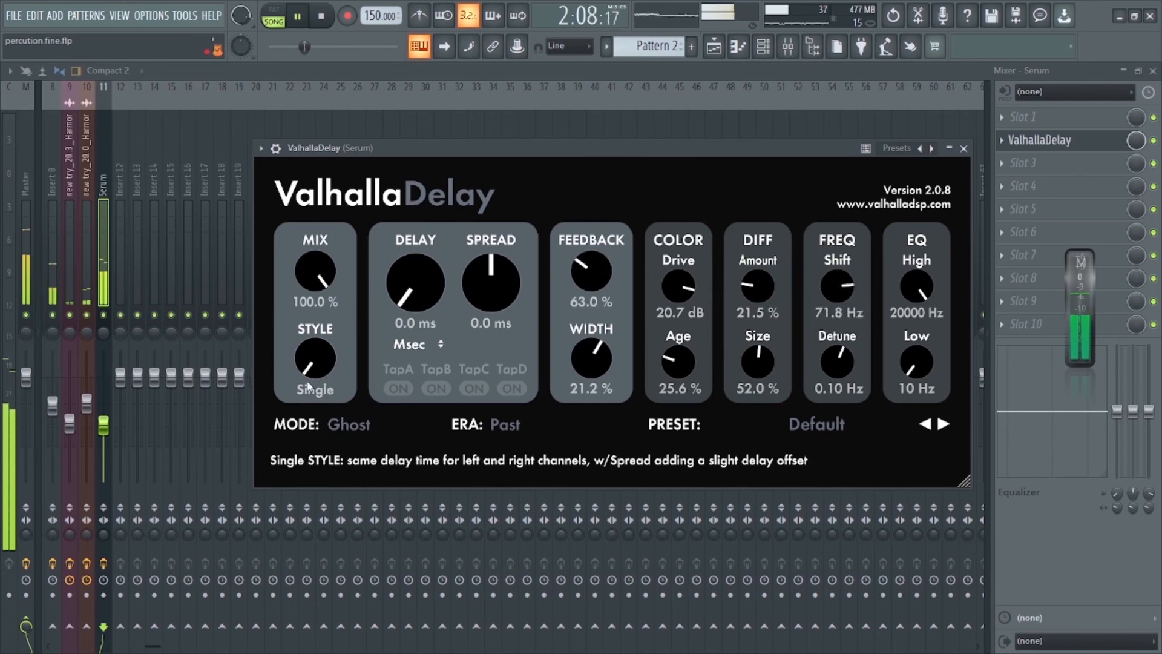
drag(314, 360, 293, 307)
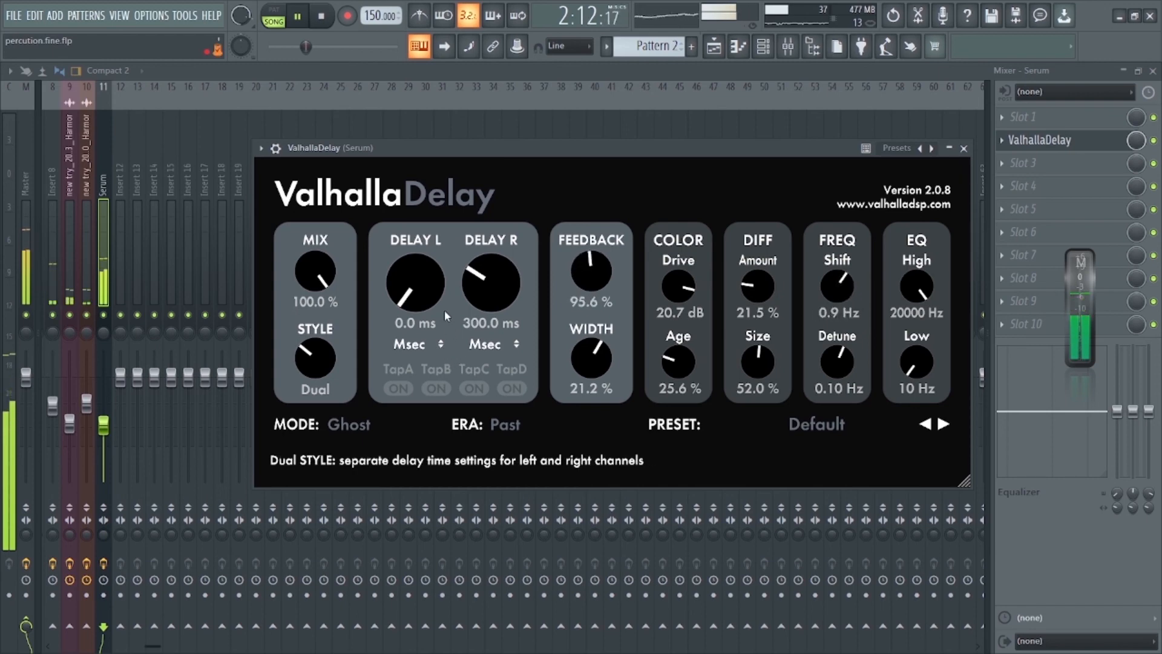
drag(510, 306, 491, 272)
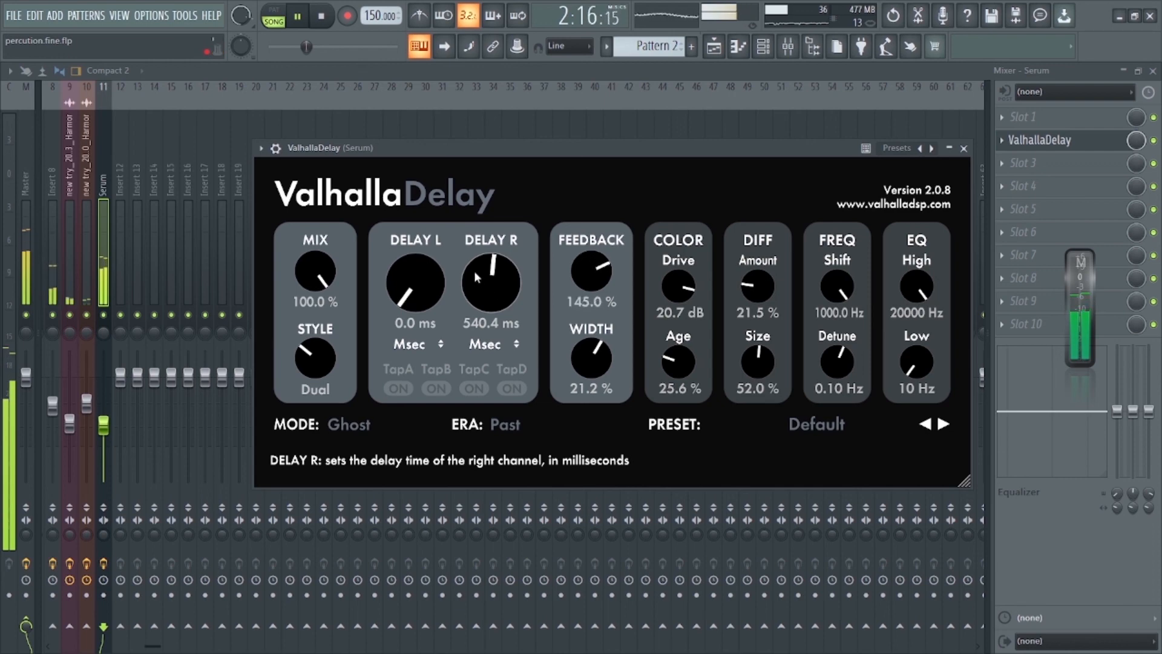
drag(476, 277, 475, 290)
- Switch the delay style to Ratio and stop the song
drag(315, 356, 313, 321)
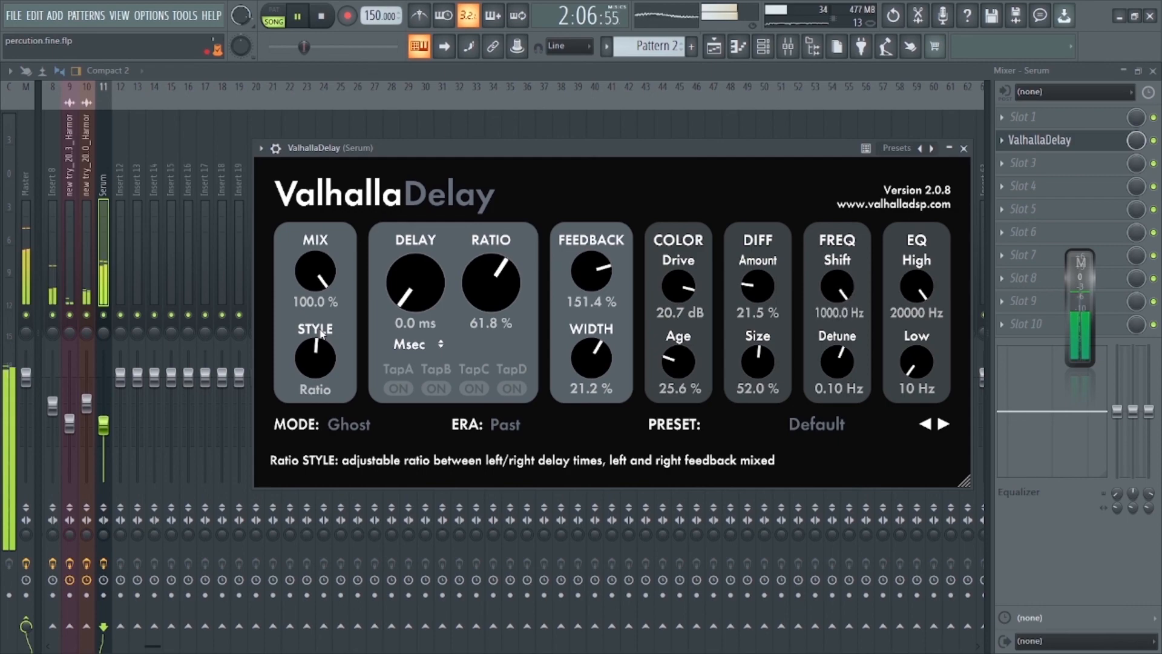
key(space)
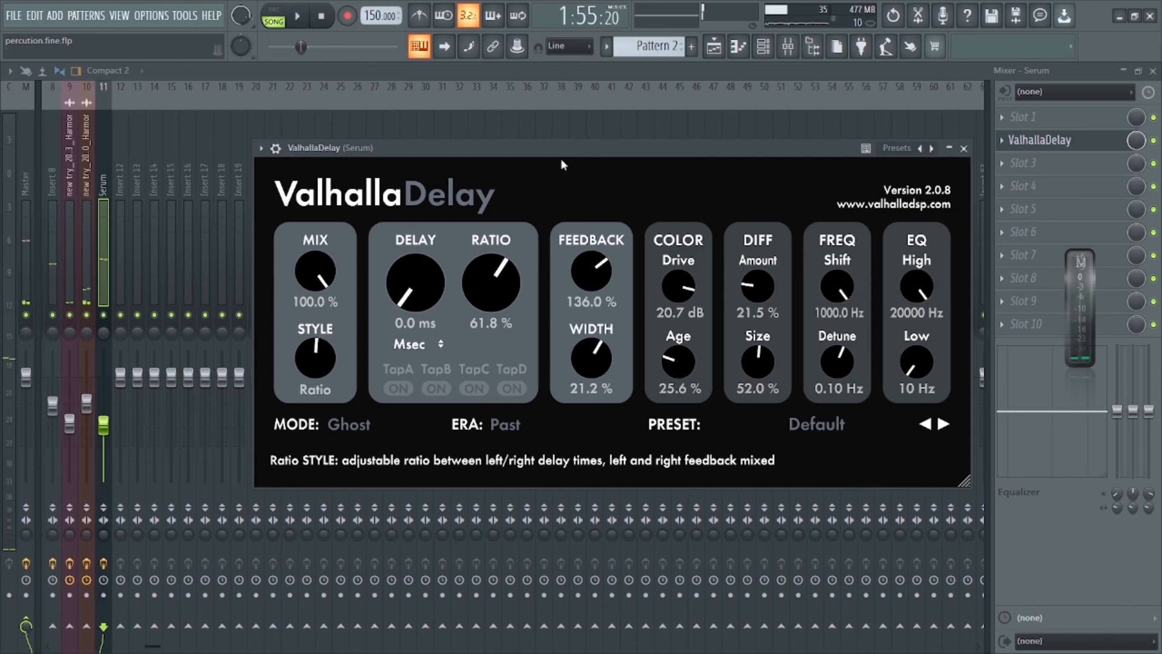